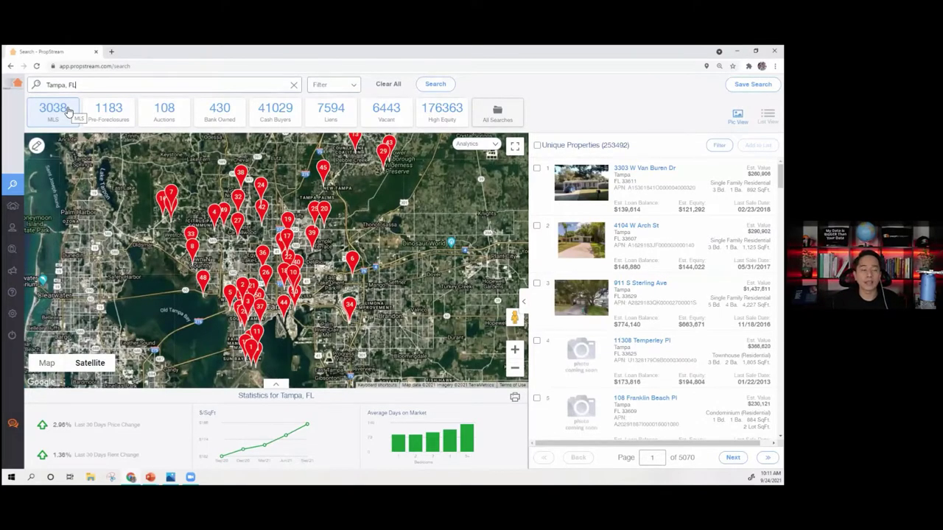
Review the unique property count and look through the property listings found for Tampa, FL
{"action": "left_click_drag", "start_coordinate": [604, 145], "coordinate": [629, 145]}
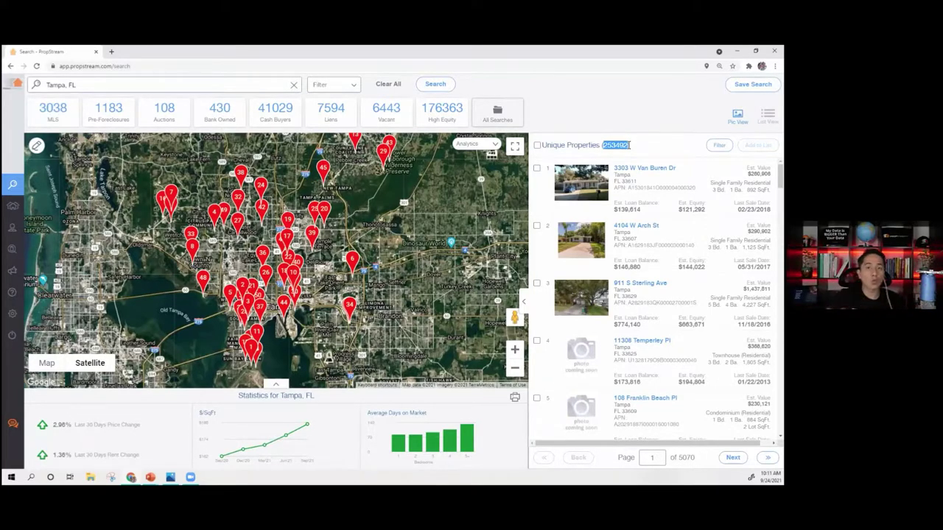
{"action": "scroll", "coordinate": [587, 212], "scroll_direction": "down", "scroll_amount": 3}
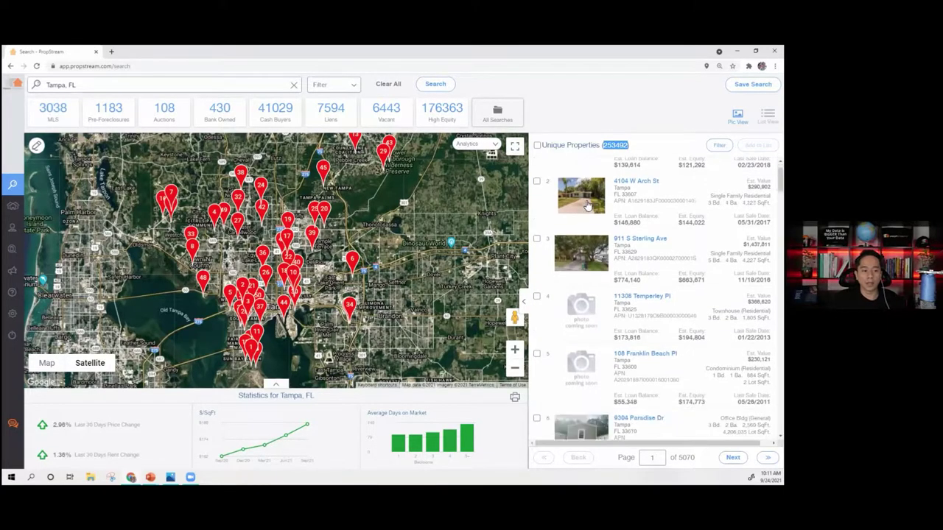
{"action": "scroll", "coordinate": [587, 213], "scroll_direction": "down", "scroll_amount": 10}
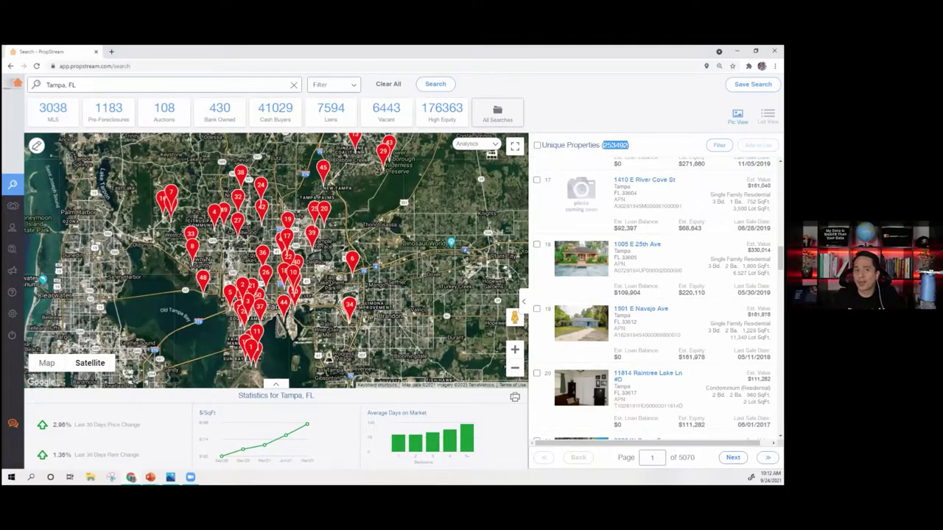
{"action": "scroll", "coordinate": [655, 299], "scroll_direction": "up", "scroll_amount": 10}
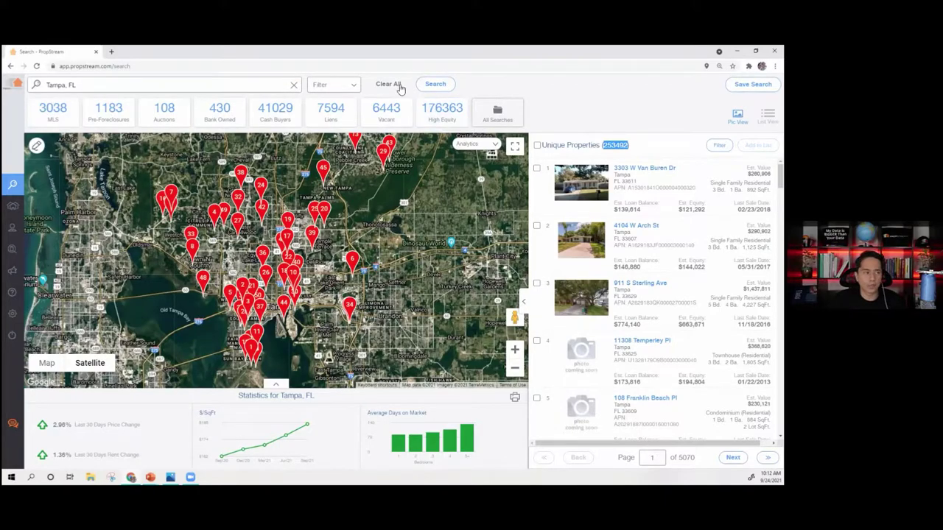
View the Tampa auction properties and the Tampa properties with liens
{"action": "left_click", "coordinate": [164, 118]}
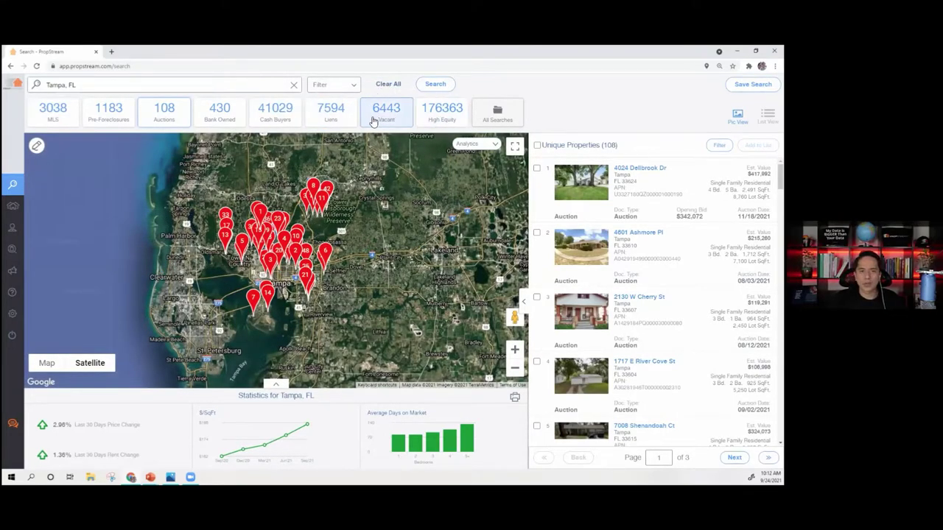
{"action": "left_click", "coordinate": [347, 118]}
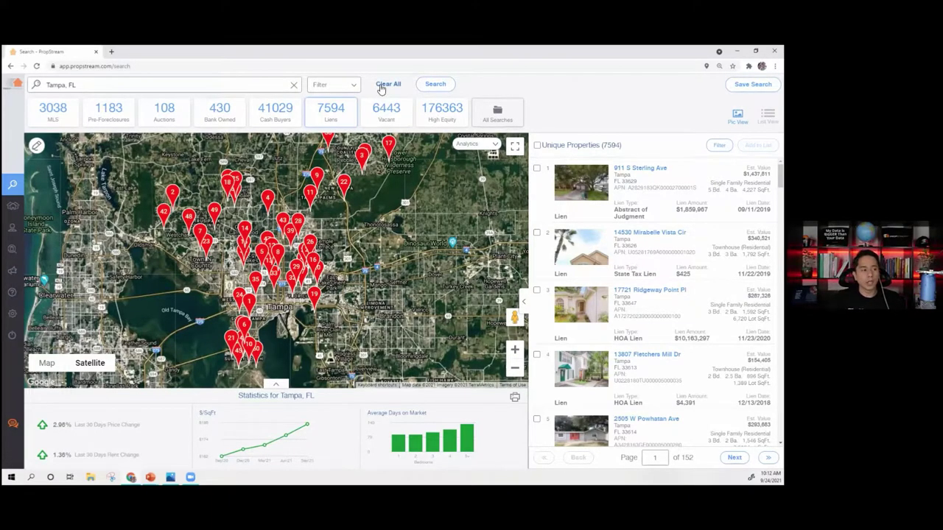
Clear the Tampa search and search for properties in Fulton County, GA from the recent searches
{"action": "left_click", "coordinate": [383, 86]}
{"action": "left_click", "coordinate": [118, 85]}
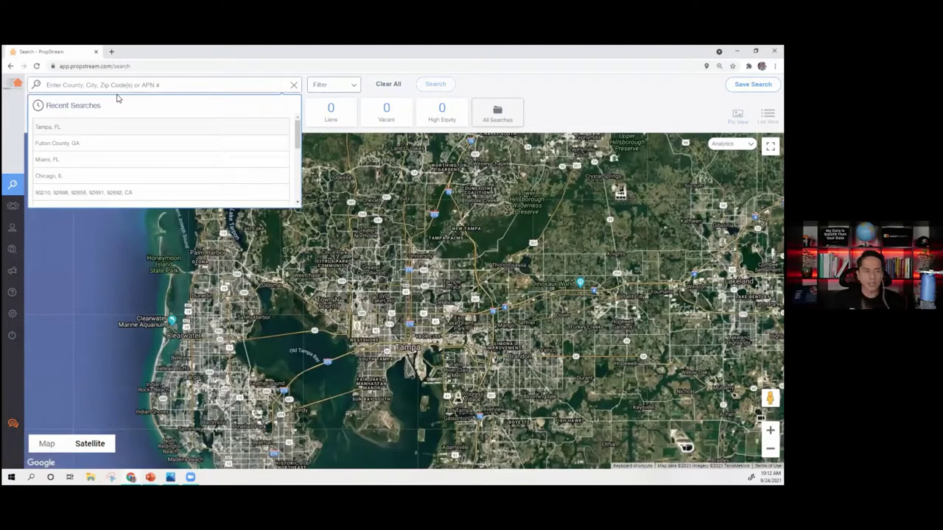
{"action": "left_click", "coordinate": [65, 142]}
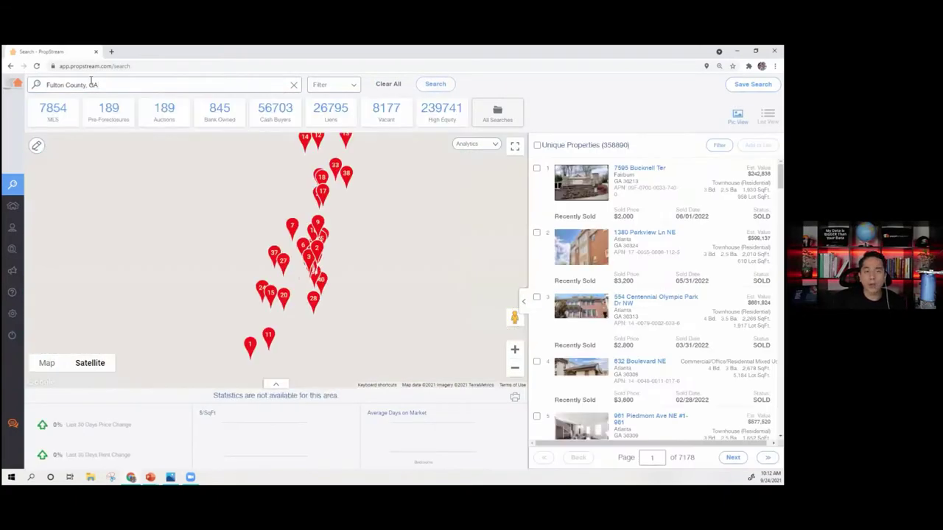
Replace the county search with a property search for zip code 90210, CA
{"action": "left_click", "coordinate": [293, 85]}
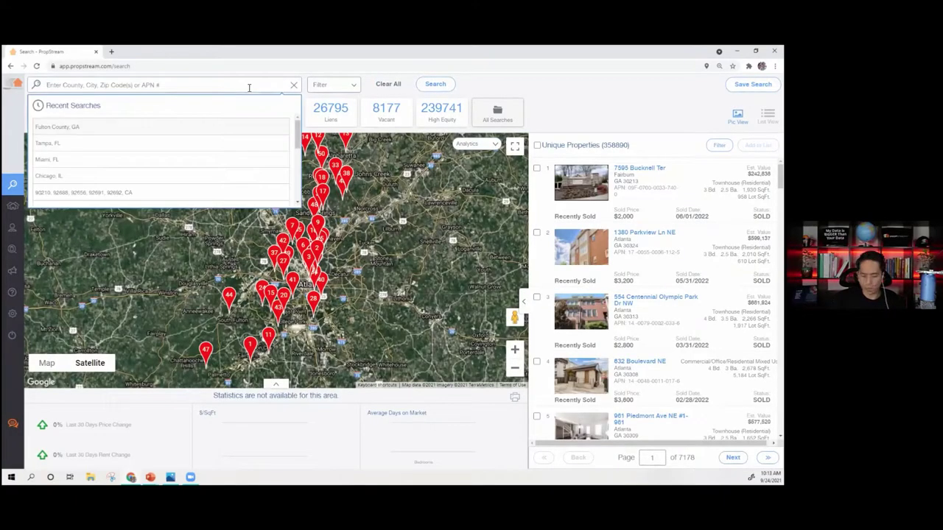
{"action": "type", "text": "90210"}
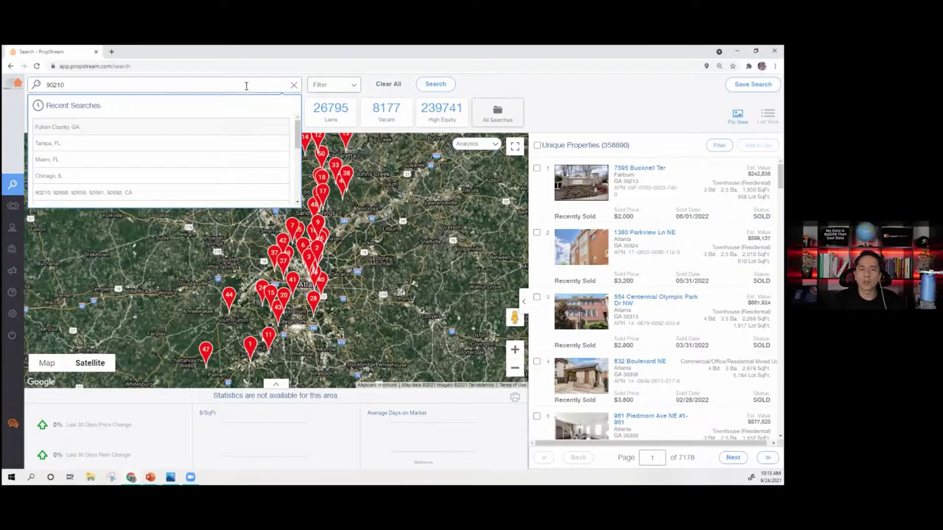
{"action": "left_click", "coordinate": [189, 111]}
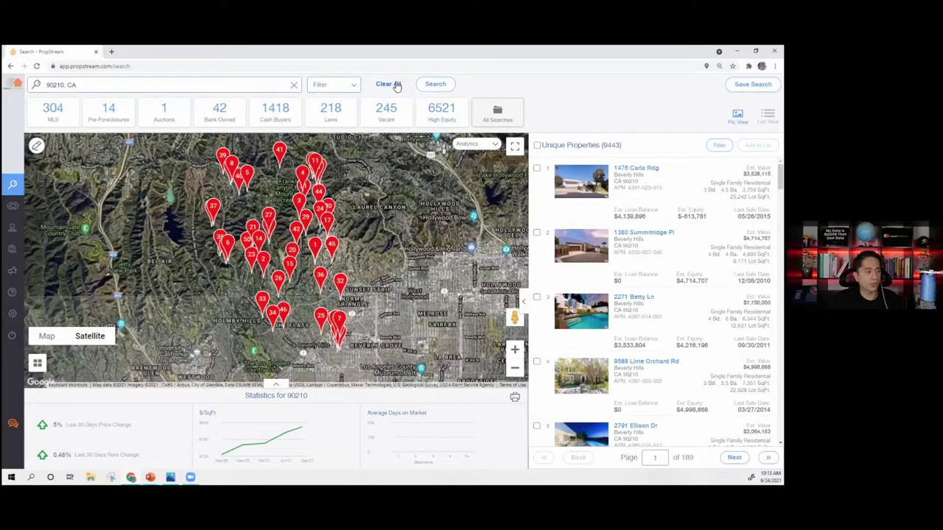
Clear the zip code search and show the Beverly Hills streets in Map view instead of Satellite view
{"action": "left_click", "coordinate": [386, 84]}
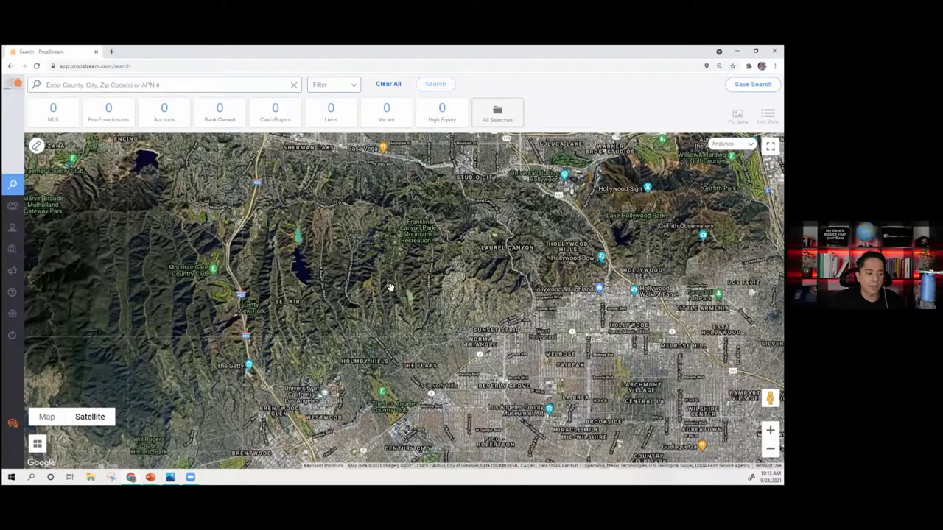
{"action": "left_click_drag", "start_coordinate": [407, 313], "coordinate": [388, 289]}
{"action": "scroll", "coordinate": [387, 289], "scroll_direction": "up", "scroll_amount": 3}
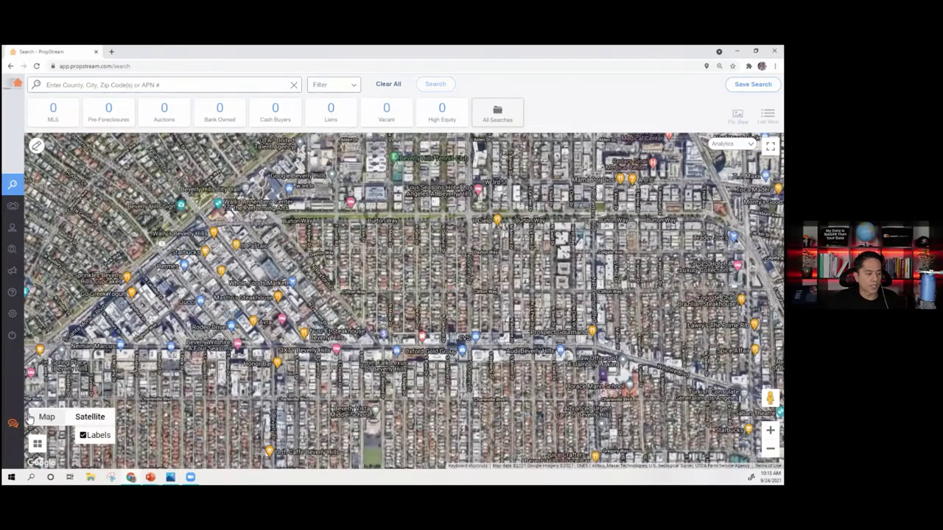
{"action": "left_click", "coordinate": [46, 417]}
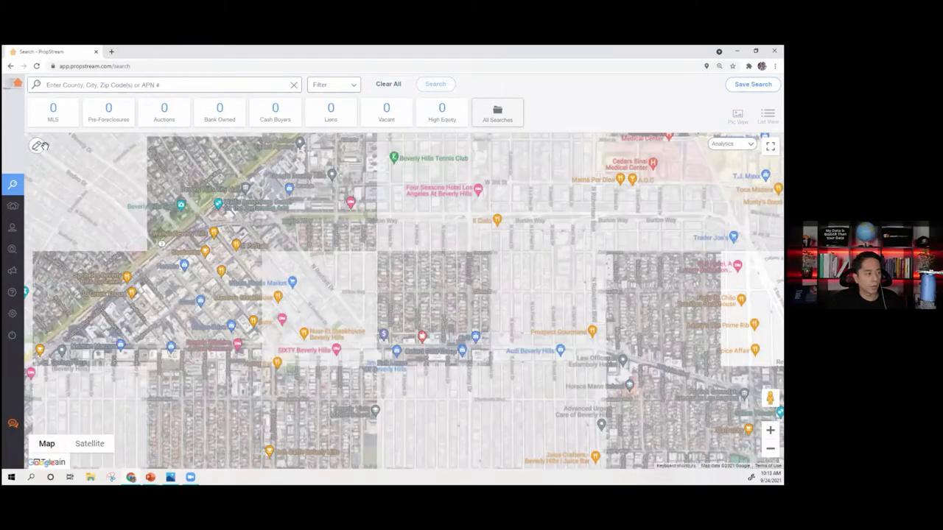
Draw a four-sided search area between Burton Way, N Robertson Blvd, Wilshire Blvd and N Rexford Dr, and search it
{"action": "left_click", "coordinate": [37, 147]}
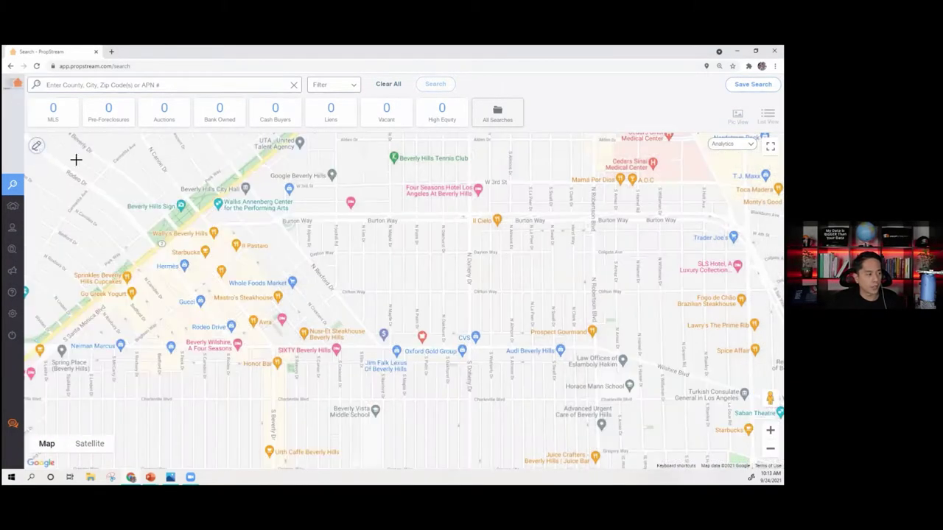
{"action": "left_click", "coordinate": [282, 221]}
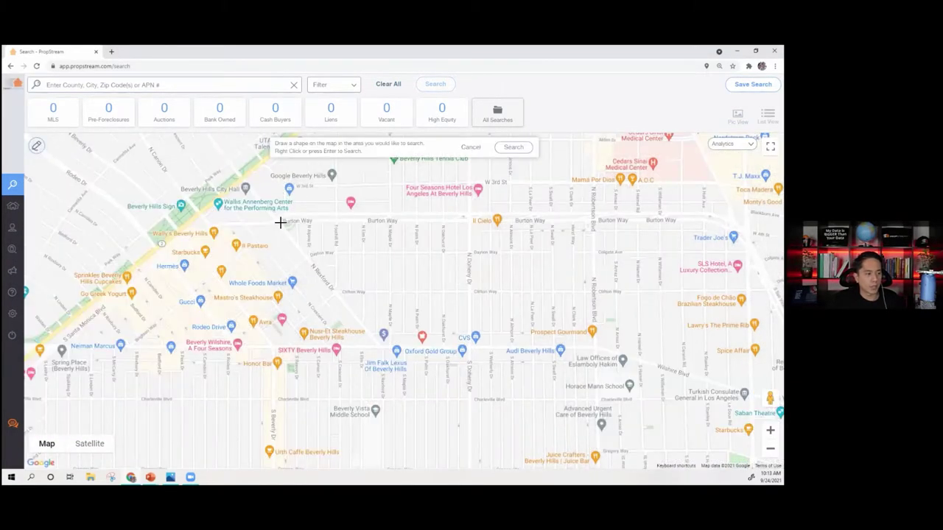
{"action": "left_click", "coordinate": [602, 219]}
{"action": "left_click", "coordinate": [598, 349]}
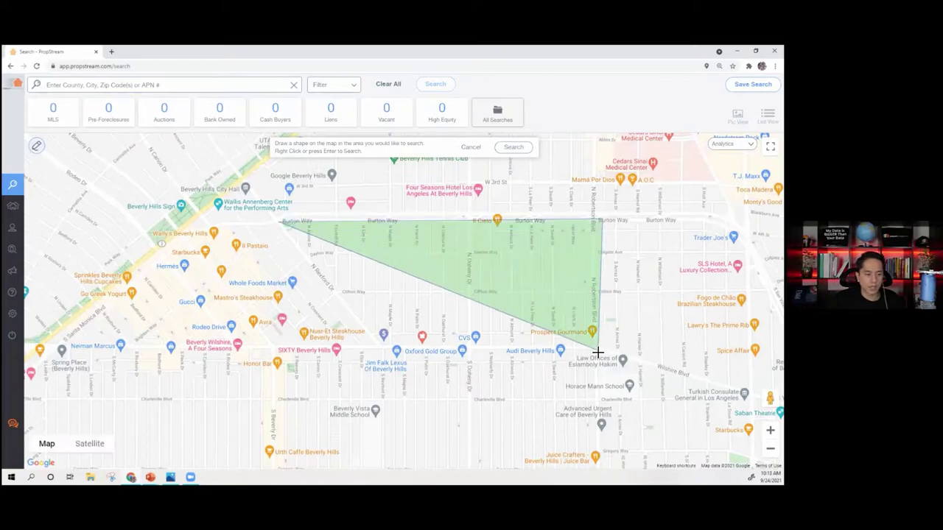
{"action": "left_click", "coordinate": [377, 346]}
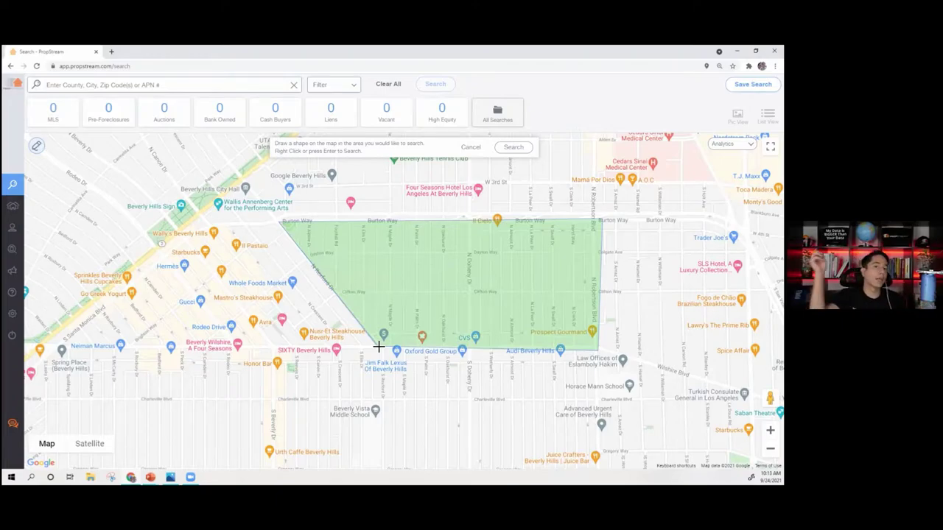
{"action": "right_click", "coordinate": [378, 346]}
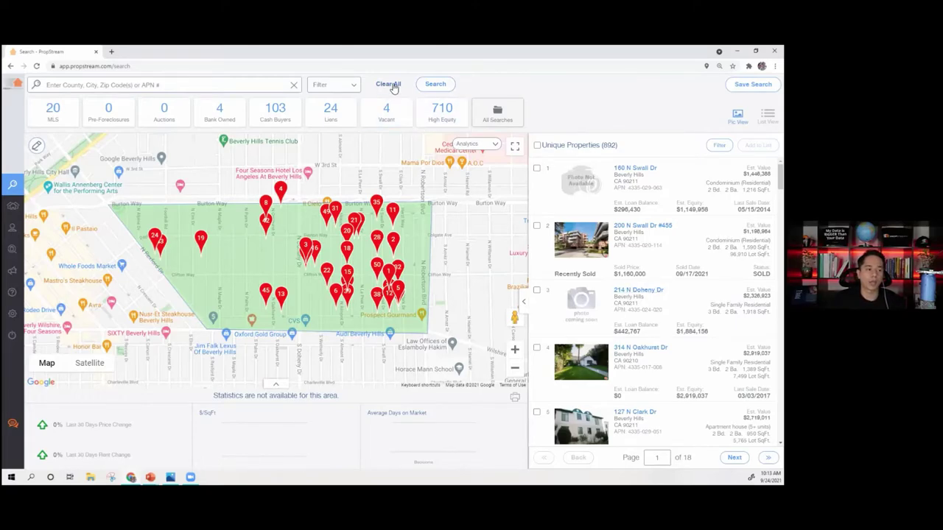
Clear the drawn area search and search for Tampa, FL from the recent searches
{"action": "left_click", "coordinate": [389, 85]}
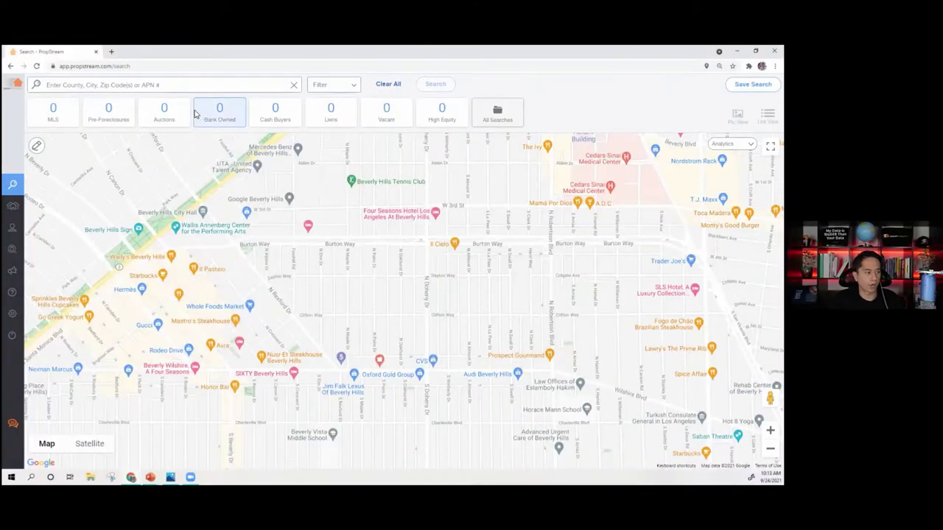
{"action": "left_click", "coordinate": [131, 89]}
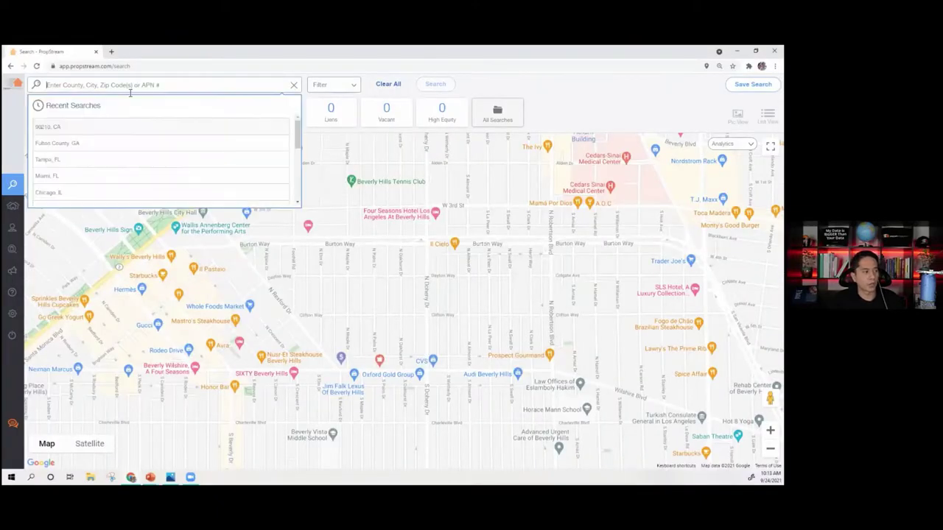
{"action": "left_click", "coordinate": [64, 161]}
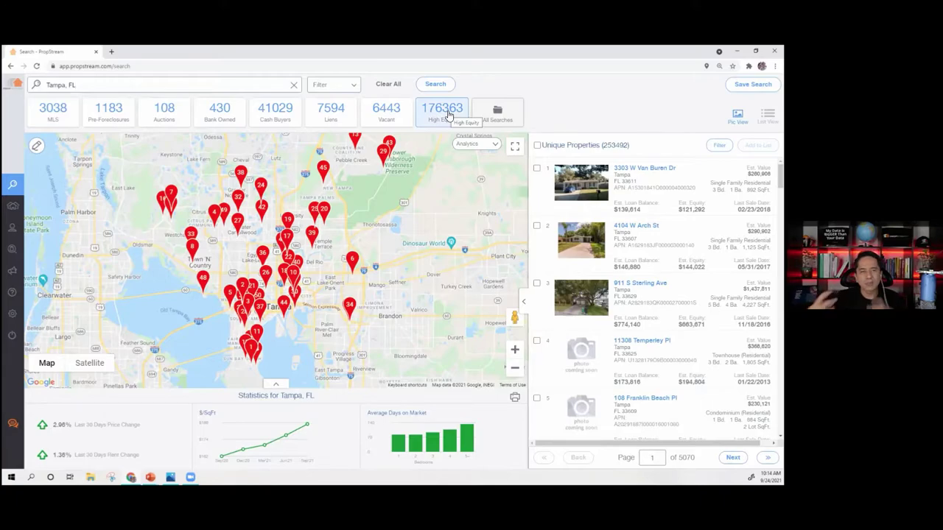
Filter the Tampa properties by the Senior Owners quick list
{"action": "left_click", "coordinate": [341, 87]}
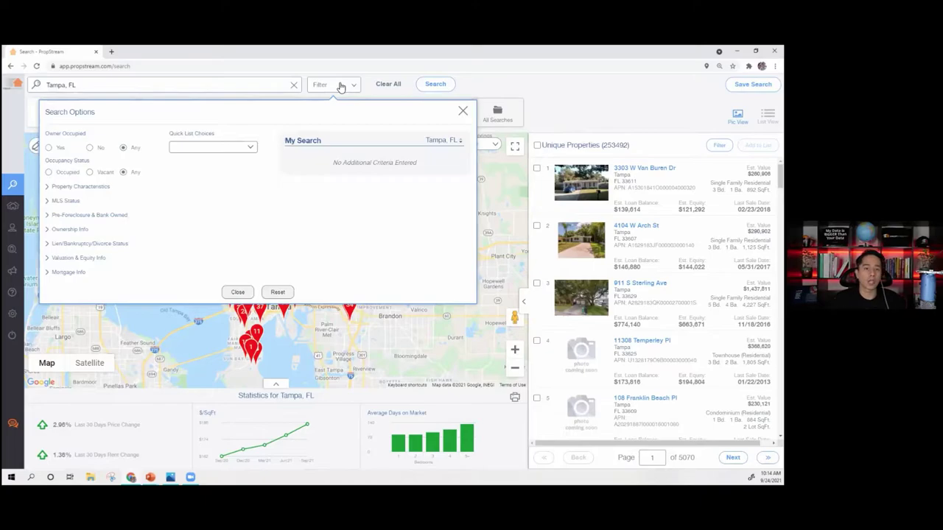
{"action": "left_click", "coordinate": [197, 147]}
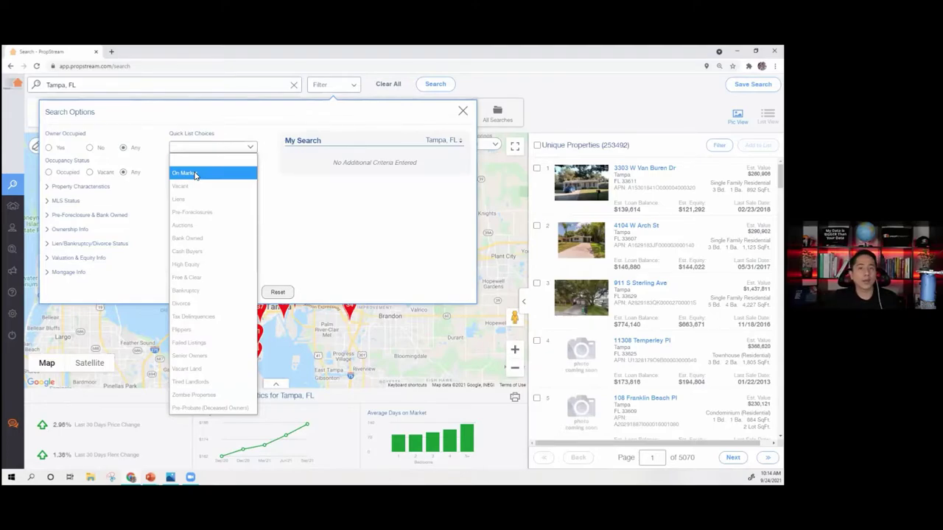
{"action": "left_click", "coordinate": [340, 92]}
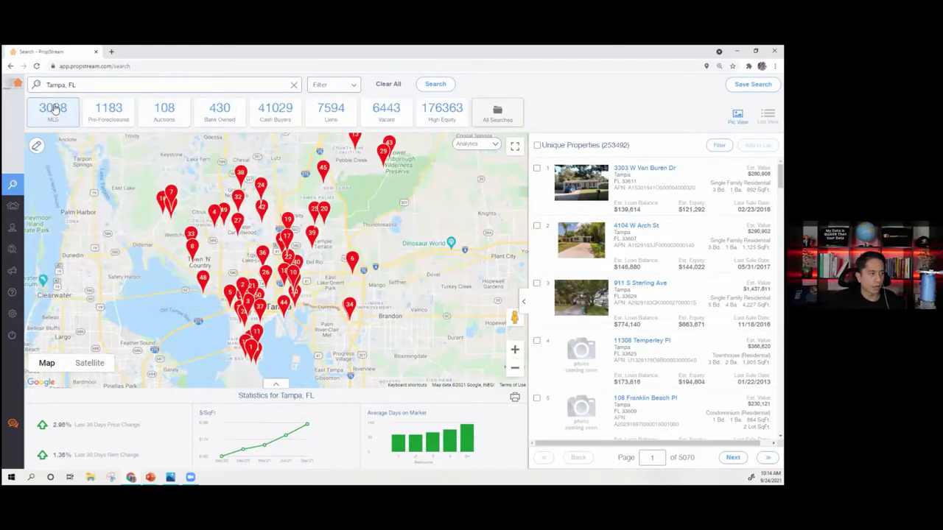
{"action": "left_click", "coordinate": [341, 89]}
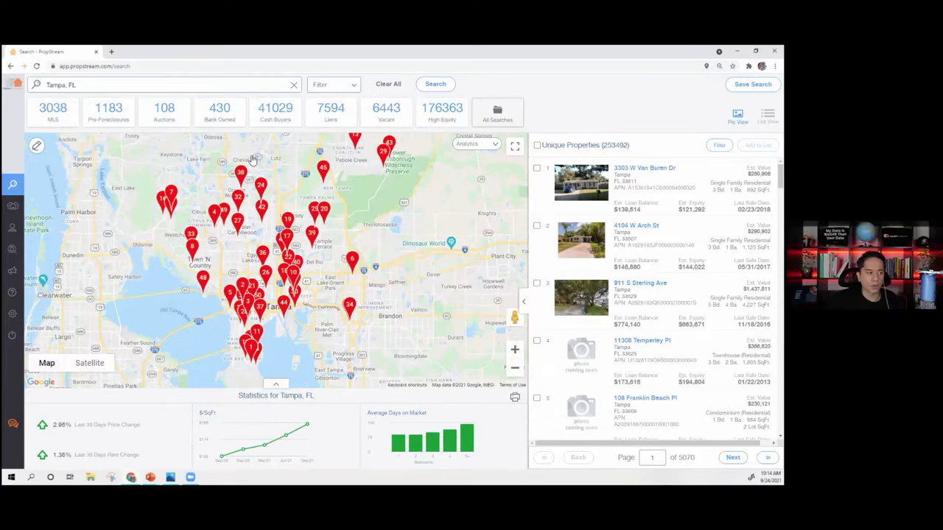
{"action": "left_click", "coordinate": [188, 148]}
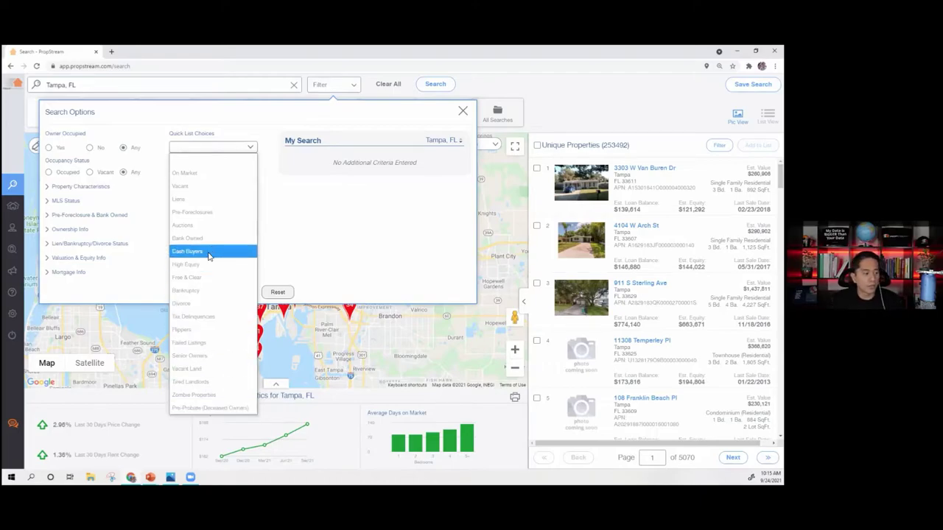
{"action": "left_click", "coordinate": [189, 356]}
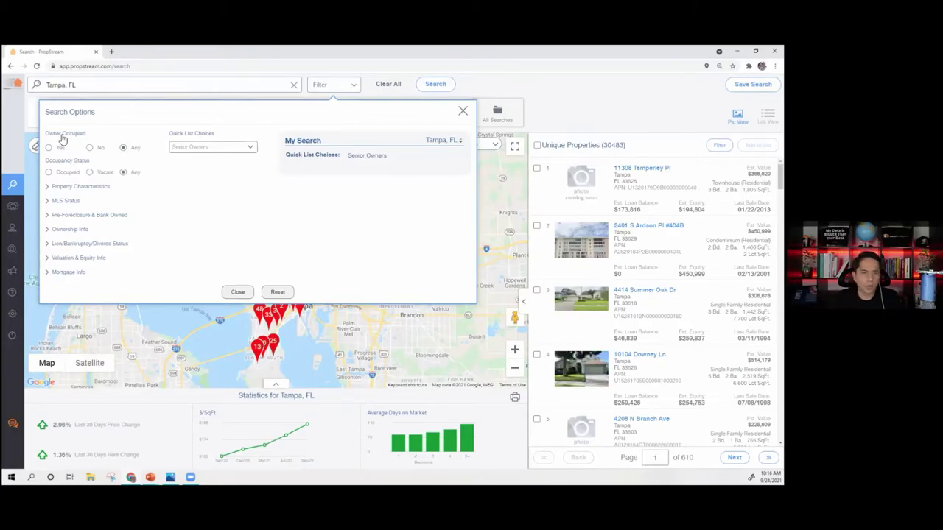
Compare the Yes, No and Any options of the Owner Occupied filter, and leave it set to Yes
{"action": "left_click", "coordinate": [58, 147]}
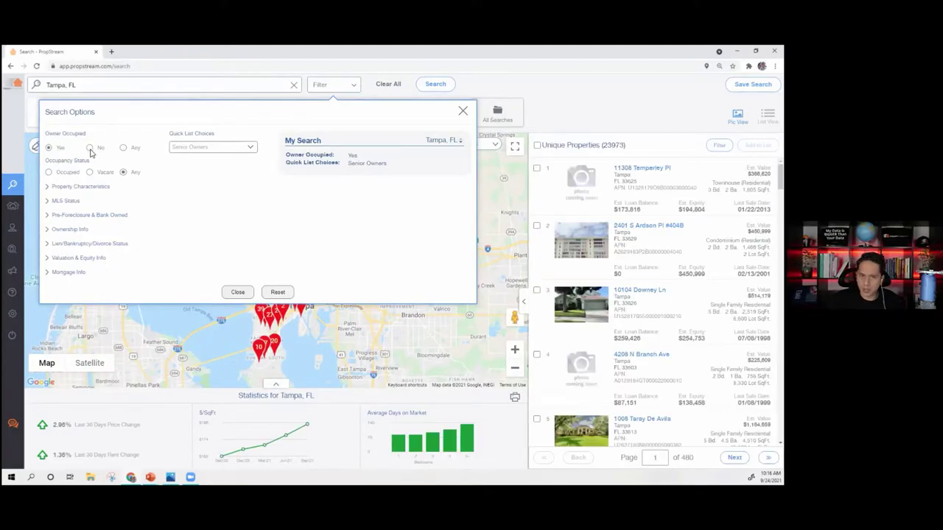
{"action": "left_click", "coordinate": [89, 148]}
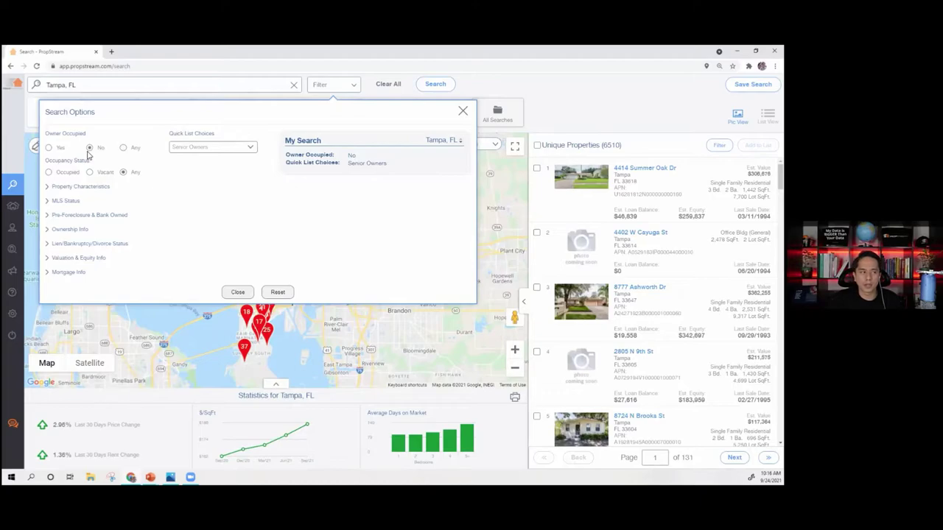
{"action": "left_click", "coordinate": [125, 149]}
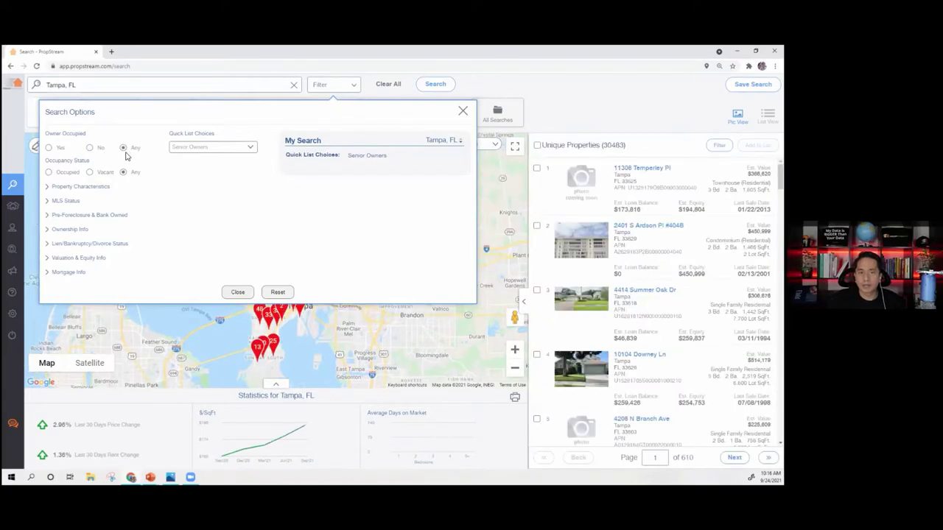
{"action": "left_click", "coordinate": [89, 148]}
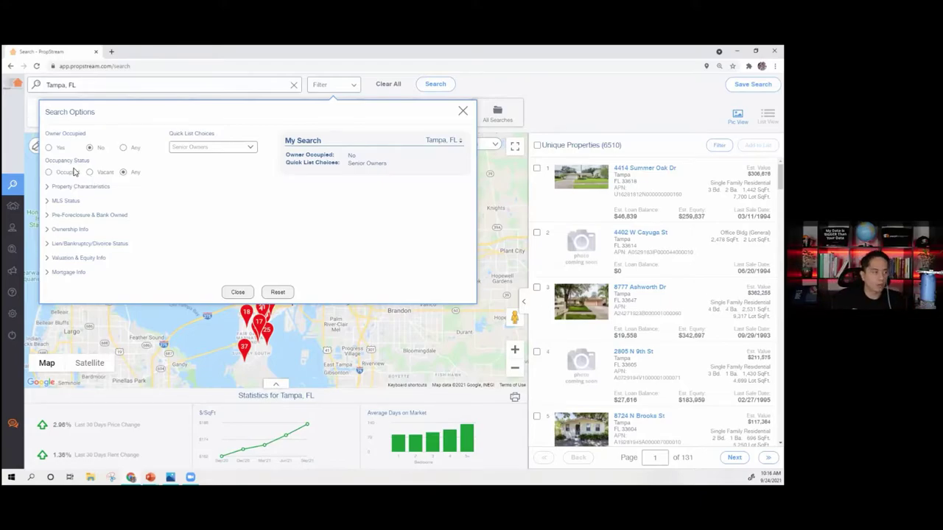
{"action": "left_click", "coordinate": [50, 148]}
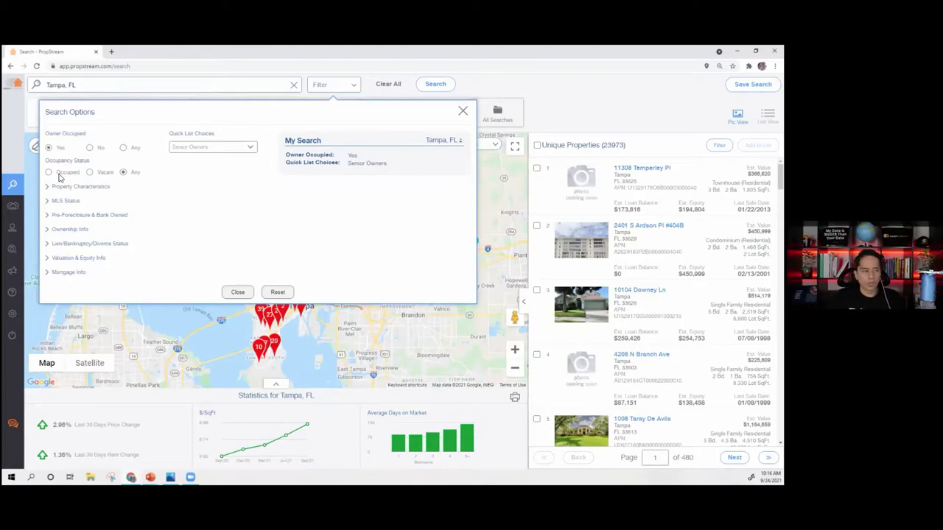
Try the Occupied option of the Occupancy Status filter, and set the status to Vacant
{"action": "left_click", "coordinate": [62, 173]}
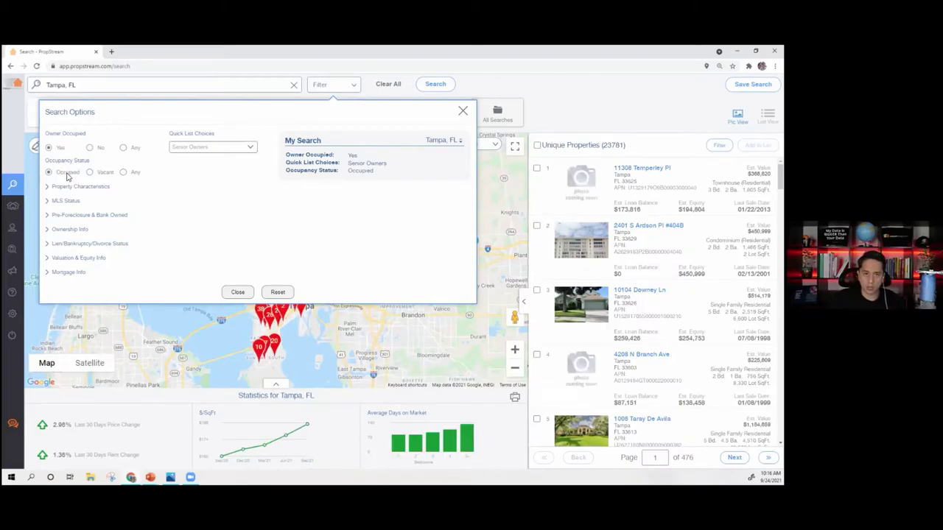
{"action": "left_click", "coordinate": [94, 175]}
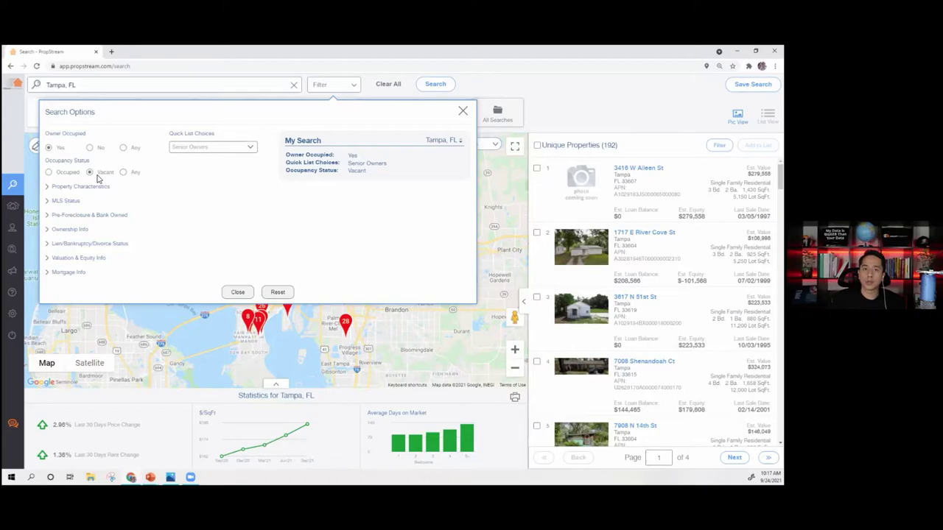
Set Owner Occupied to No, compare the Any and Occupied options of Occupancy Status, and set the status to Vacant
{"action": "left_click", "coordinate": [124, 172]}
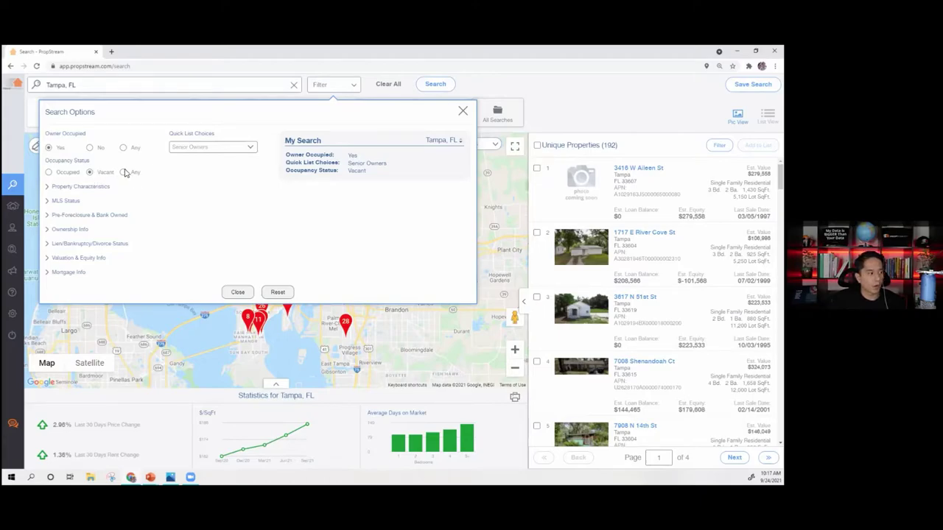
{"action": "left_click", "coordinate": [91, 148]}
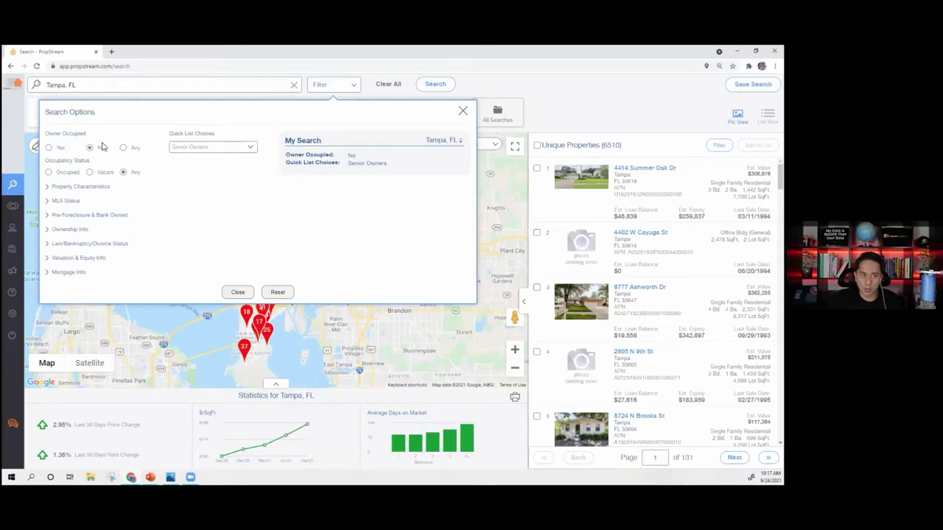
{"action": "left_click", "coordinate": [73, 176]}
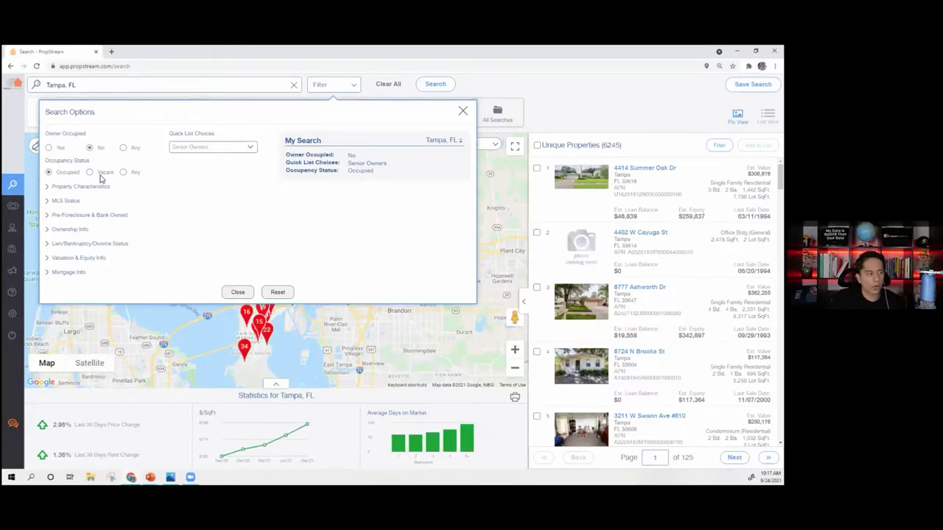
{"action": "left_click", "coordinate": [100, 176]}
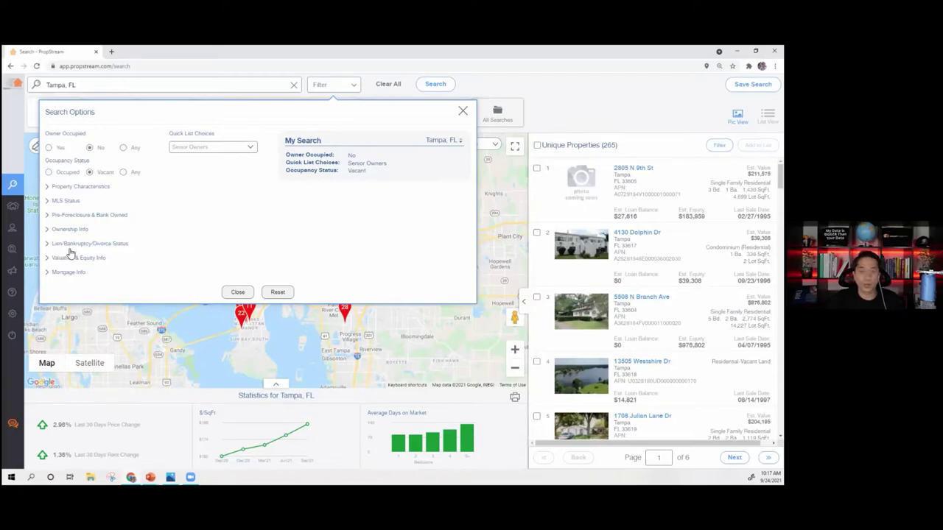
Try the Residential property classification in the property characteristics, and review the property types offered for it
{"action": "left_click", "coordinate": [84, 188]}
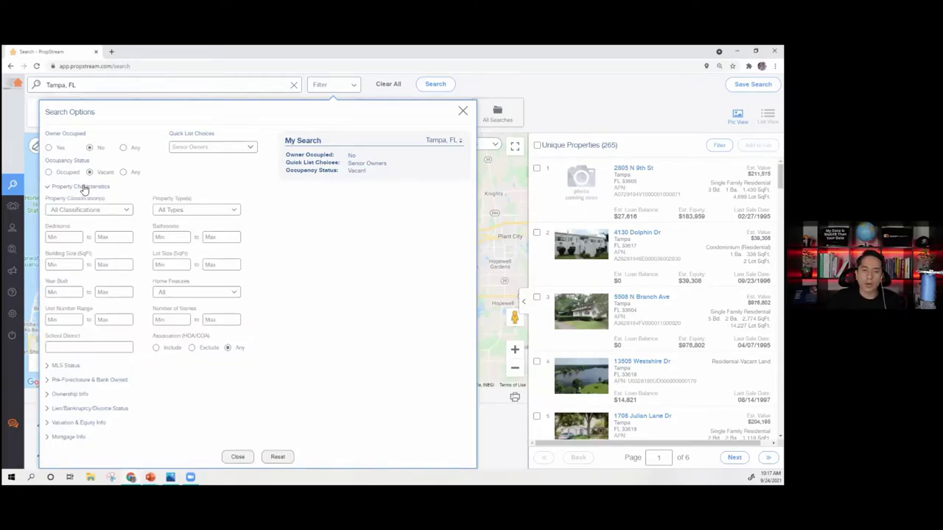
{"action": "left_click", "coordinate": [86, 211]}
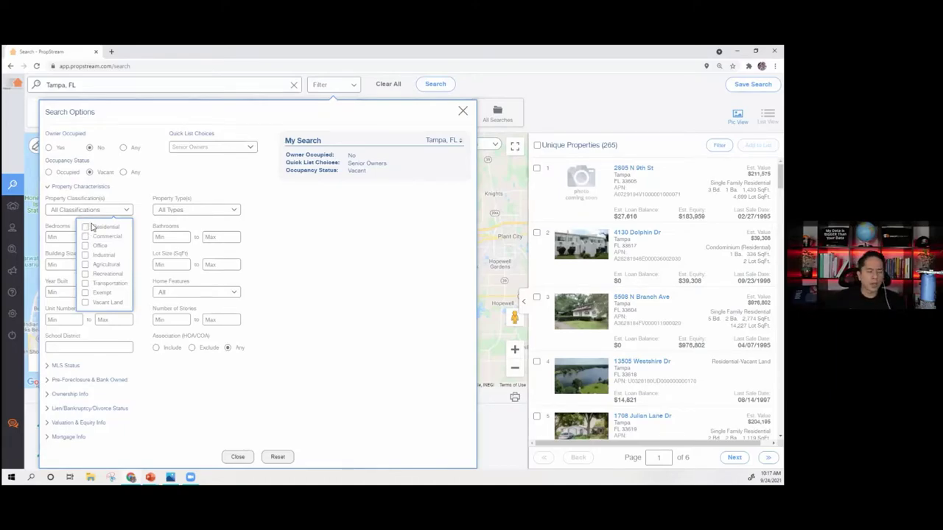
{"action": "left_click", "coordinate": [102, 228]}
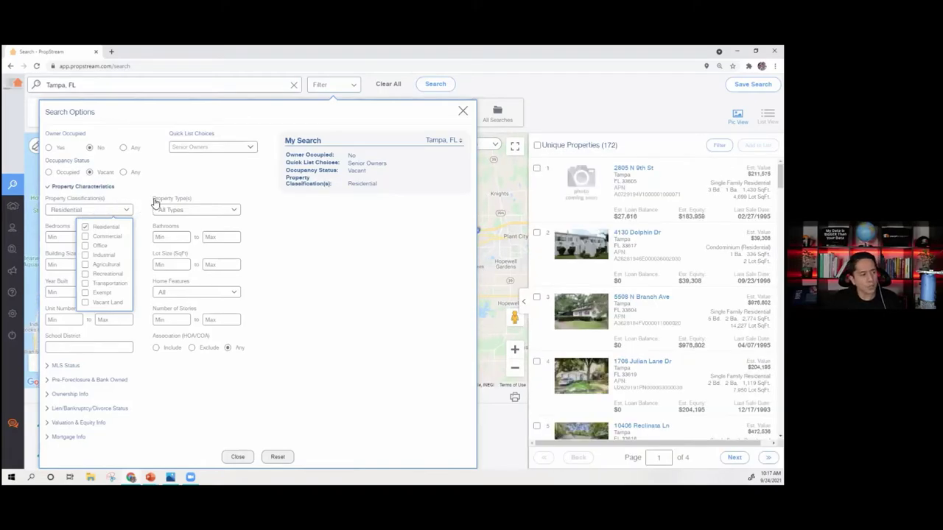
{"action": "left_click", "coordinate": [184, 210]}
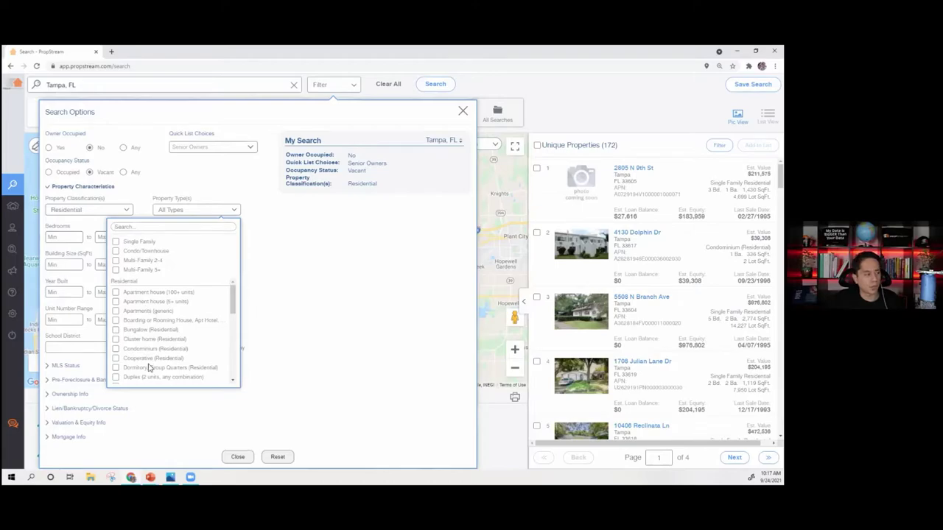
{"action": "left_click", "coordinate": [77, 211]}
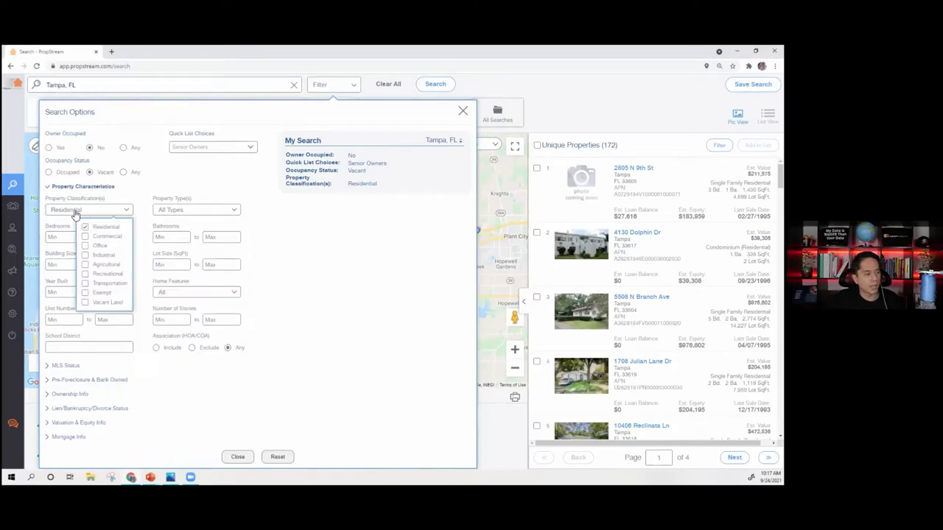
{"action": "left_click", "coordinate": [185, 216]}
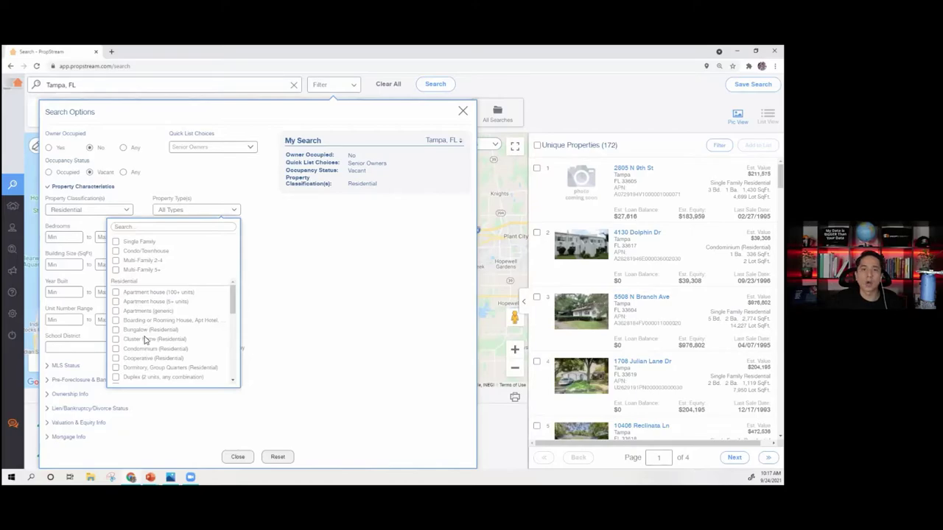
{"action": "left_click", "coordinate": [61, 212]}
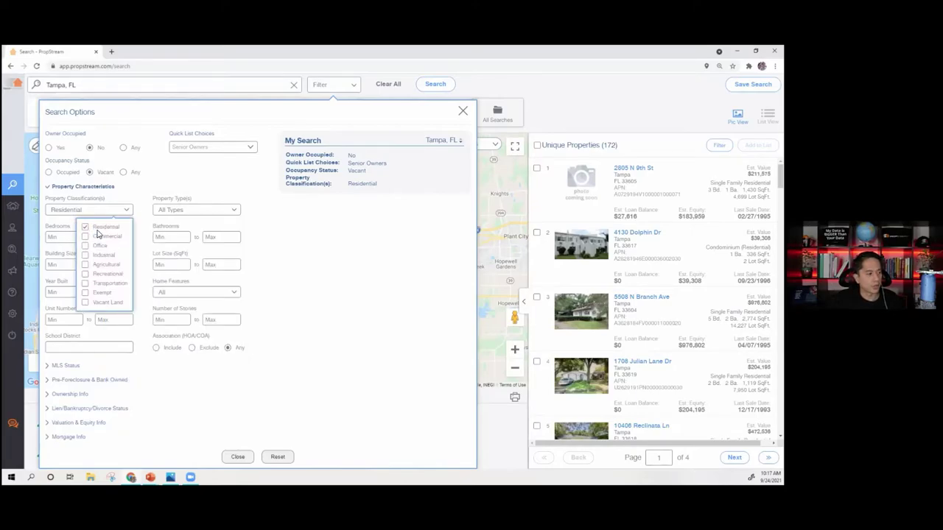
Try the Commercial property classification instead of Residential, review its property types, and clear the classification again
{"action": "left_click", "coordinate": [106, 227]}
{"action": "left_click", "coordinate": [108, 236]}
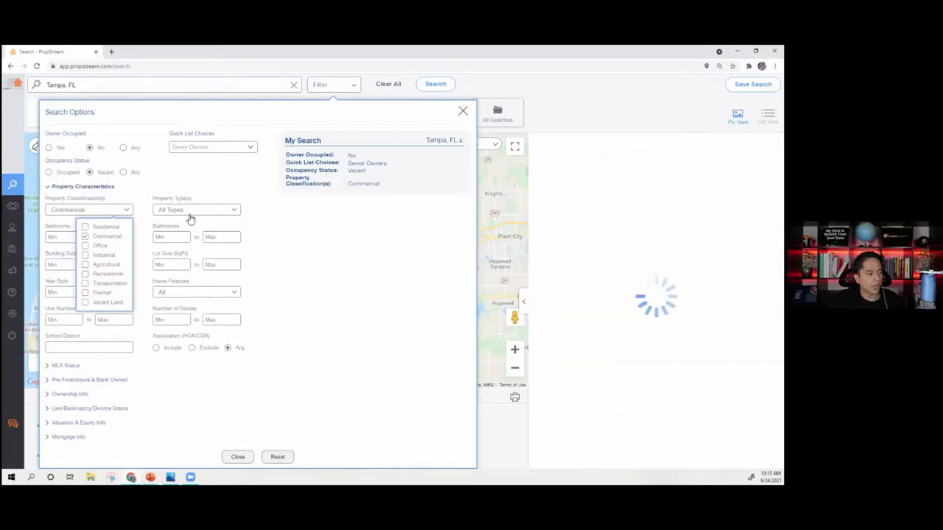
{"action": "left_click", "coordinate": [191, 218]}
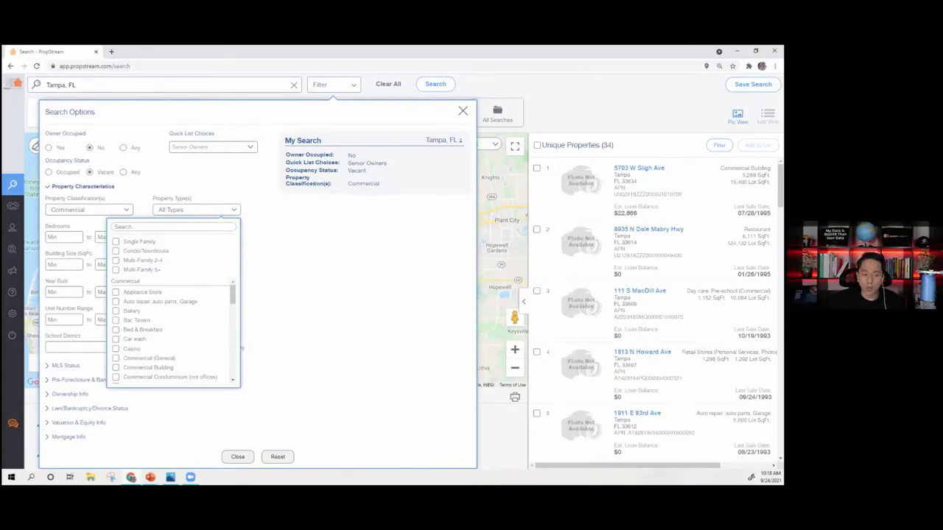
{"action": "left_click", "coordinate": [180, 212]}
{"action": "left_click", "coordinate": [92, 210]}
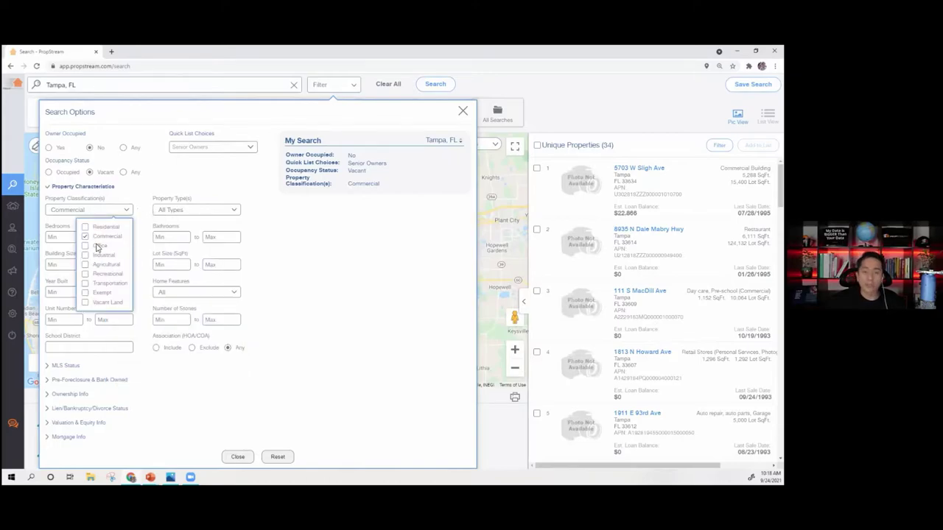
{"action": "left_click", "coordinate": [109, 237]}
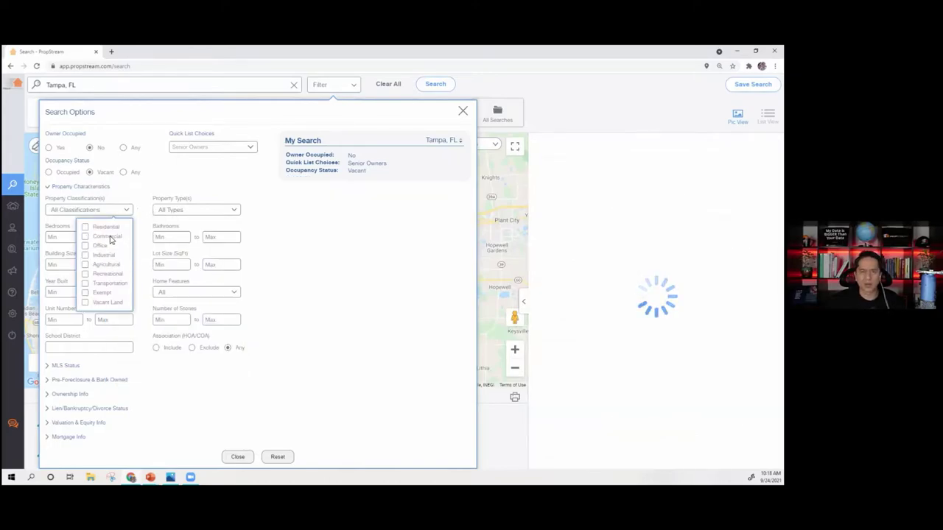
{"action": "left_click", "coordinate": [80, 187]}
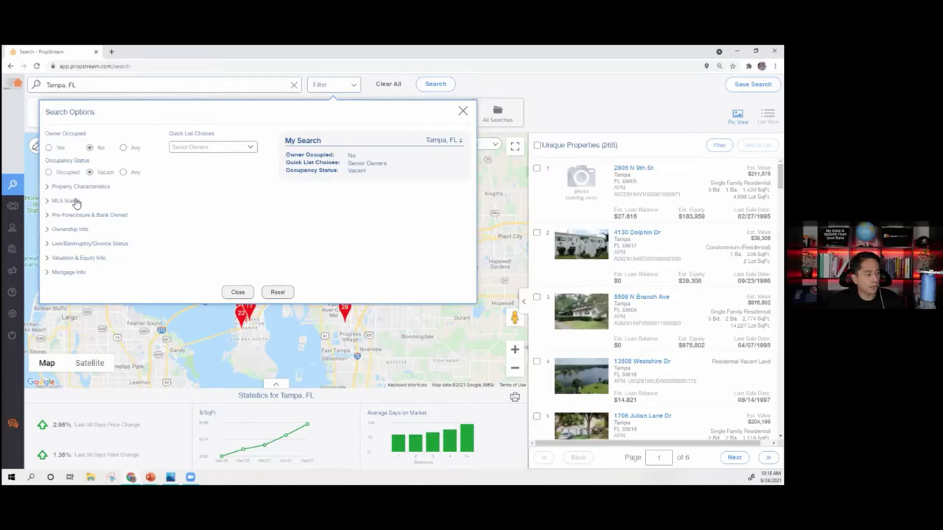
Compare the No and Yes options of the On Market filter in the MLS status criteria
{"action": "left_click", "coordinate": [74, 203]}
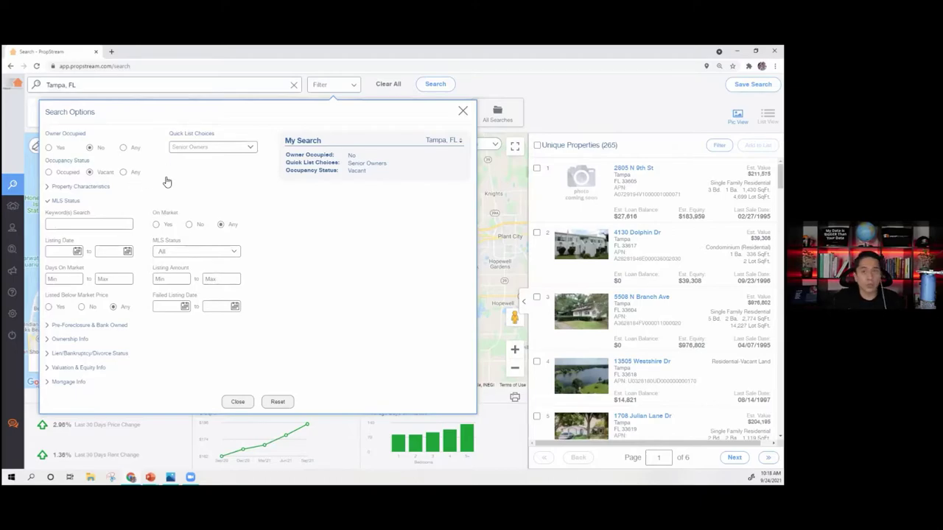
{"action": "left_click", "coordinate": [190, 224]}
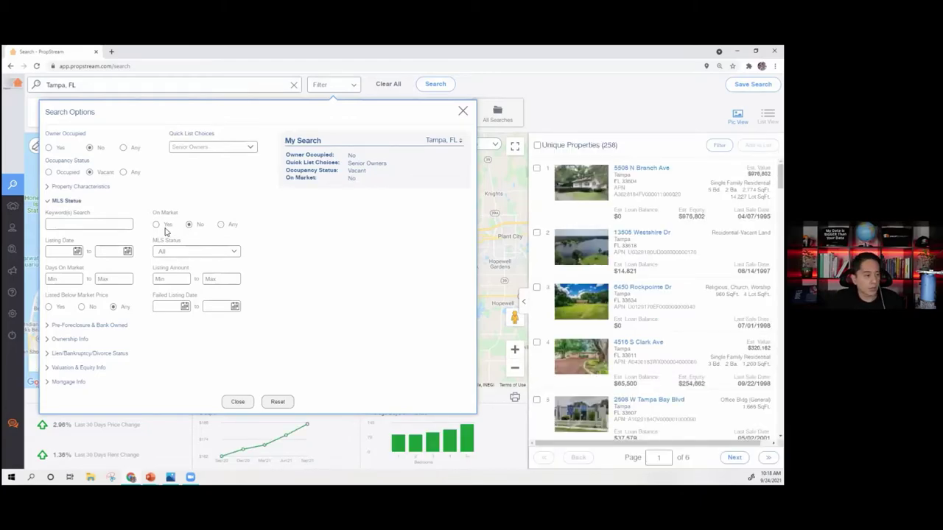
{"action": "left_click", "coordinate": [165, 230]}
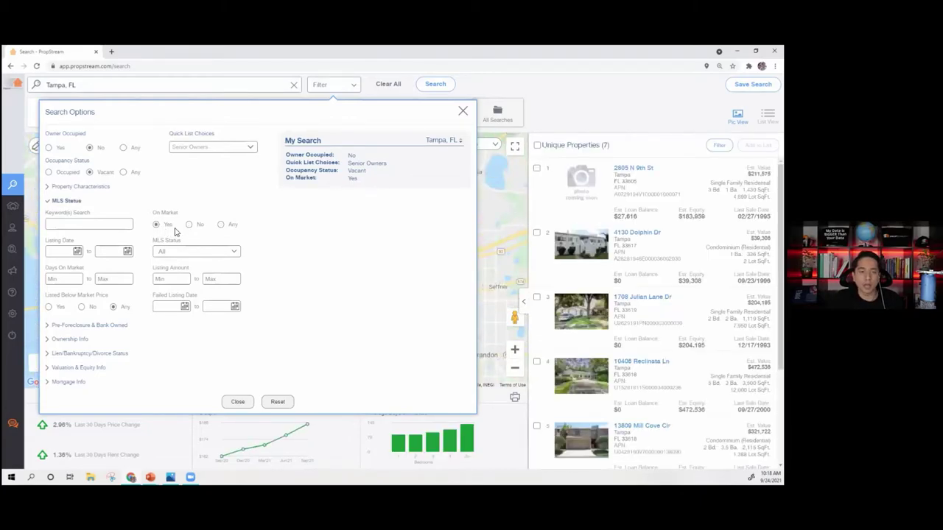
Try an MLS keyword search for "Rehab", and remove the keyword again
{"action": "left_click", "coordinate": [98, 226]}
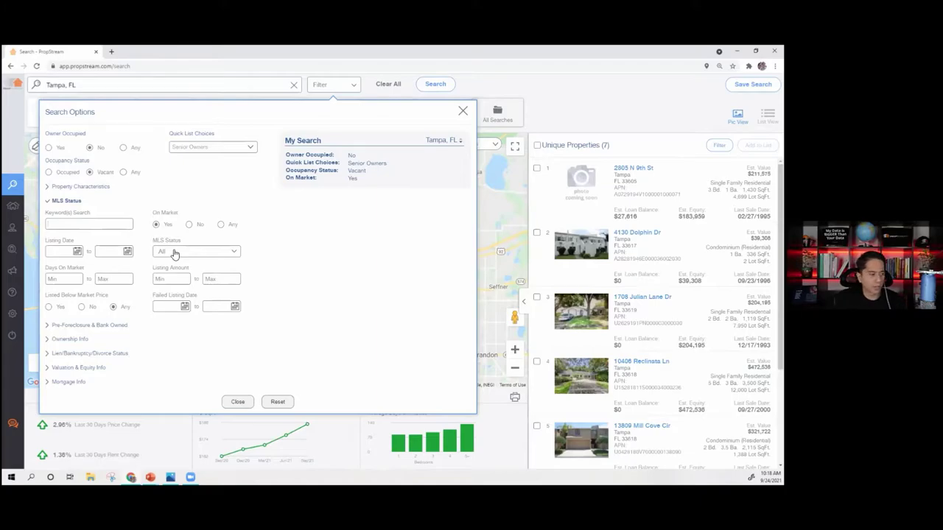
{"action": "type", "text": "RE"}
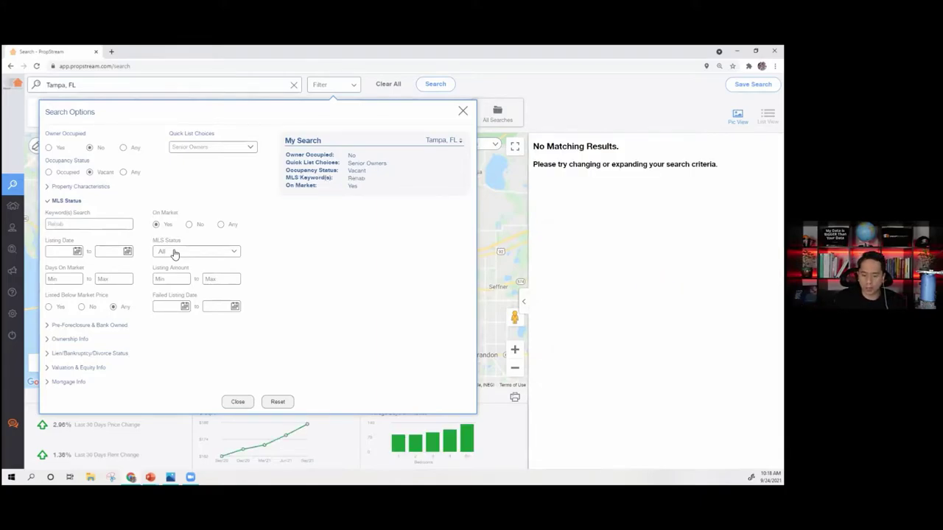
{"action": "key", "text": "BackSpace"}
{"action": "key", "text": "BackSpace"}
{"action": "key", "text": "BackSpace"}
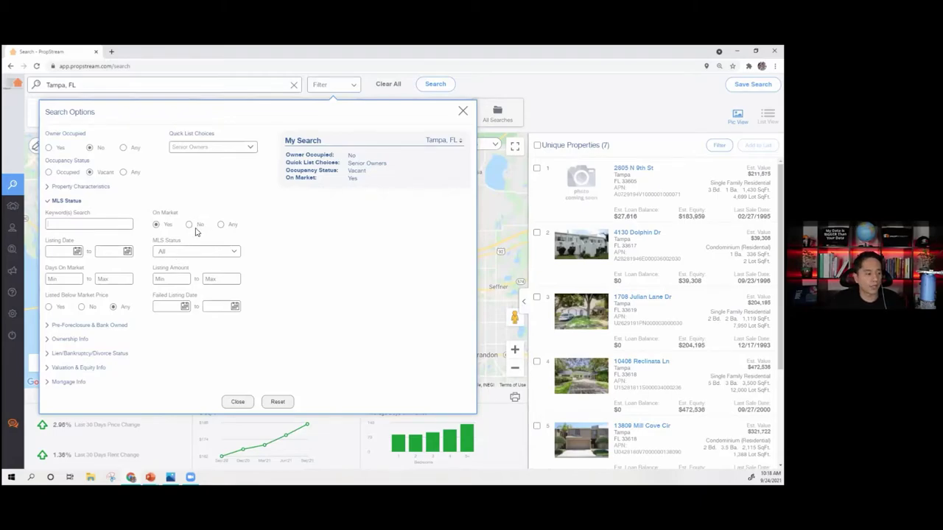
Set the On Market filter to No, and try the Fail option of MLS Status before clearing it
{"action": "left_click", "coordinate": [190, 226]}
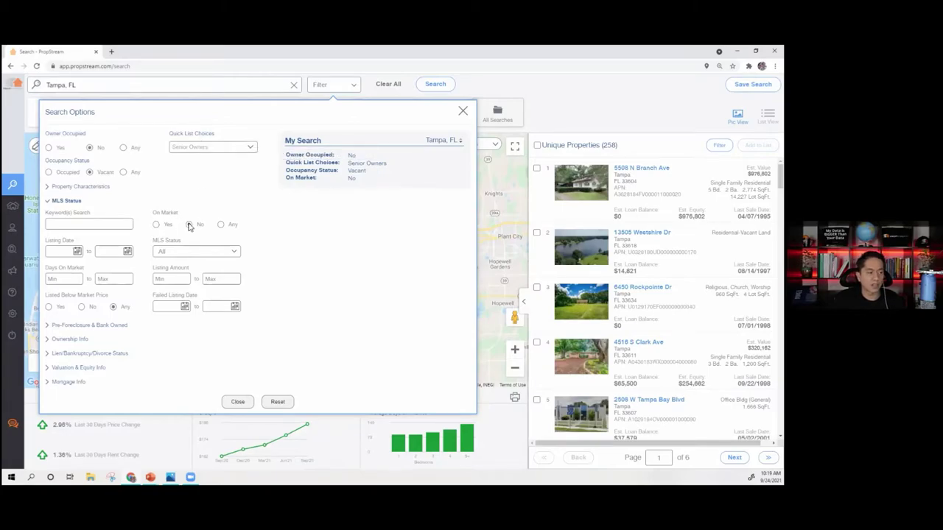
{"action": "left_click", "coordinate": [185, 251]}
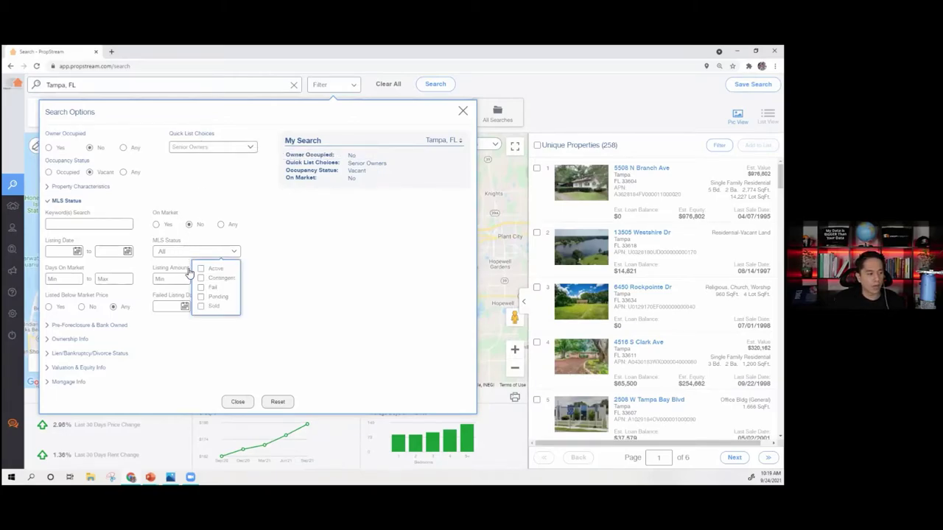
{"action": "left_click", "coordinate": [201, 287]}
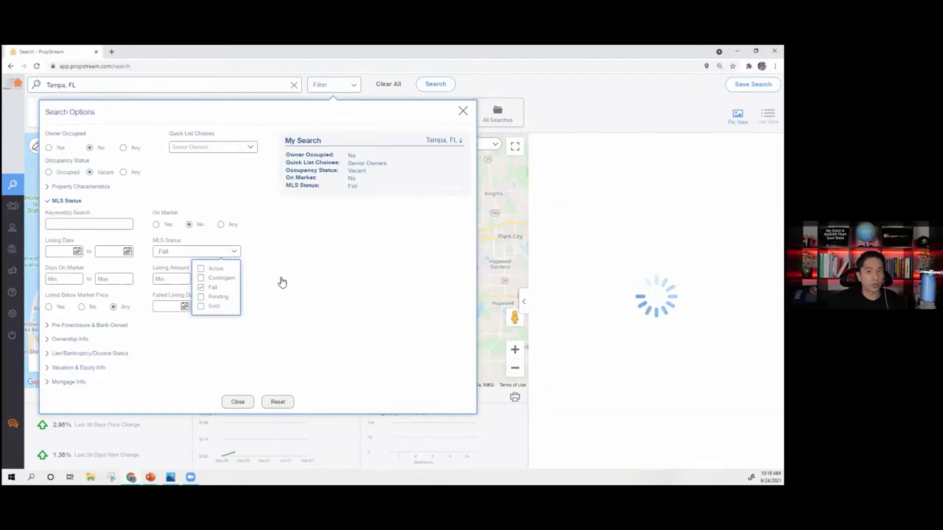
{"action": "left_click", "coordinate": [310, 282]}
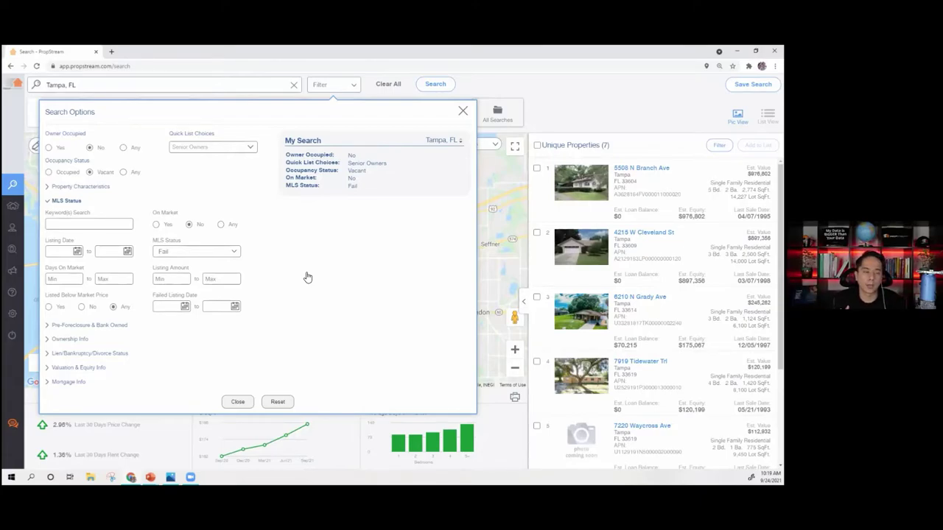
{"action": "left_click", "coordinate": [175, 252]}
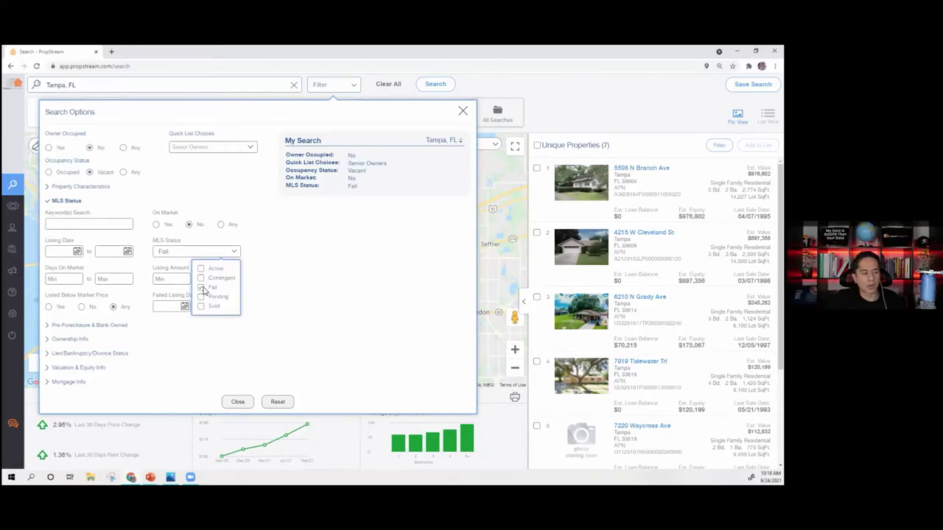
{"action": "left_click", "coordinate": [202, 288]}
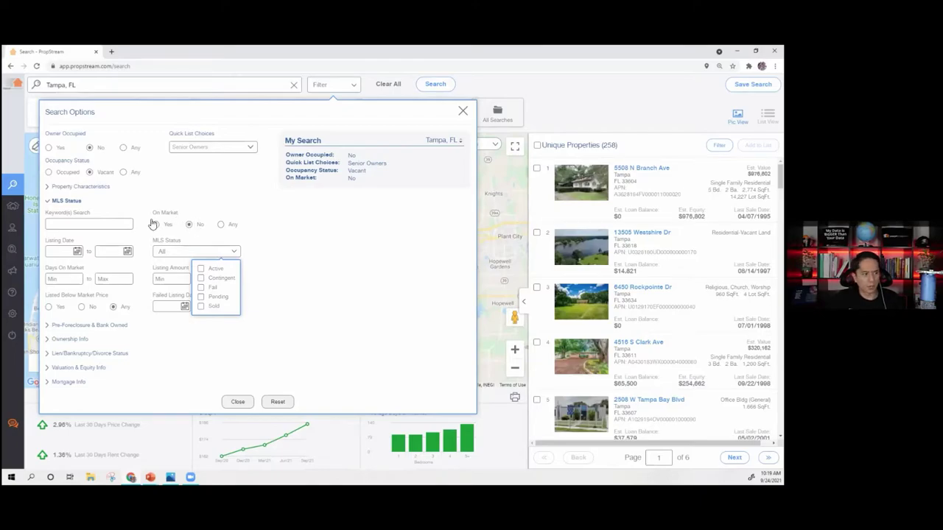
{"action": "left_click", "coordinate": [65, 204]}
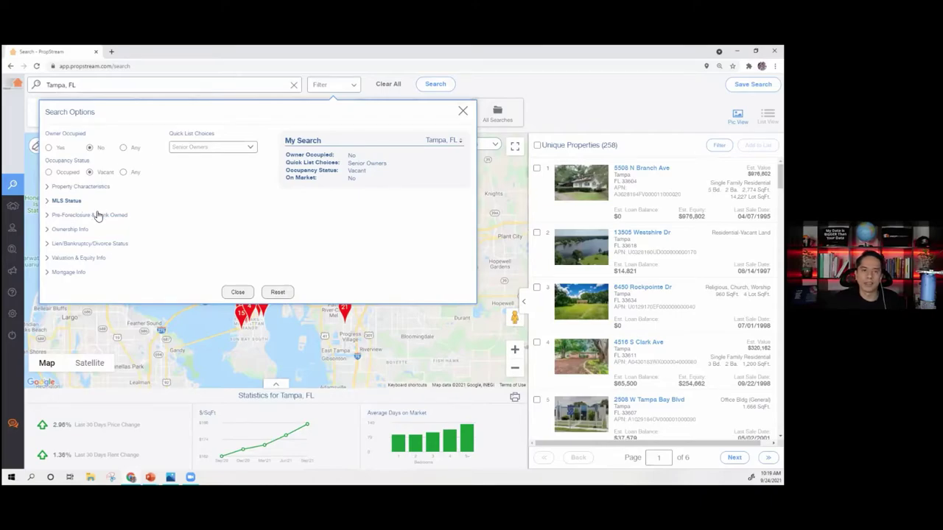
Try the Notice of Default / Lis Pendens and Bank Owned foreclosure statuses one at a time, clearing each again
{"action": "left_click", "coordinate": [88, 216]}
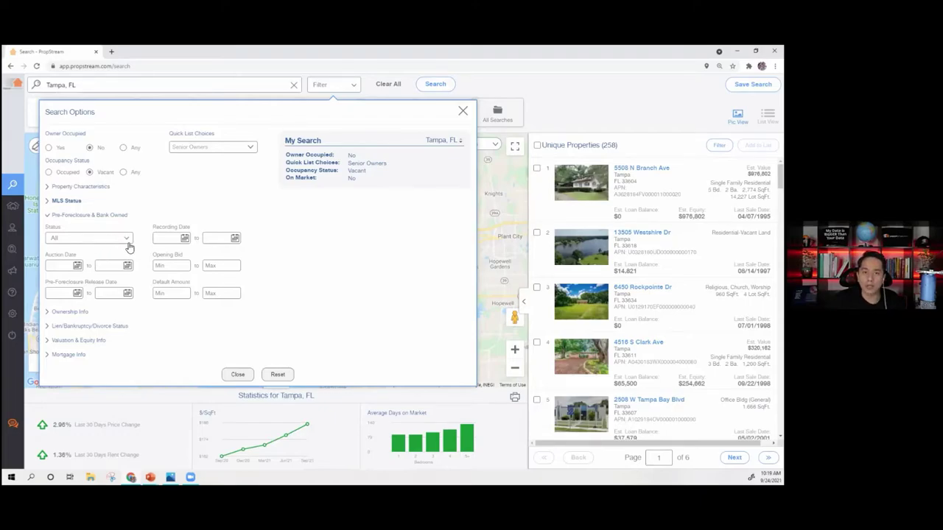
{"action": "left_click", "coordinate": [79, 240]}
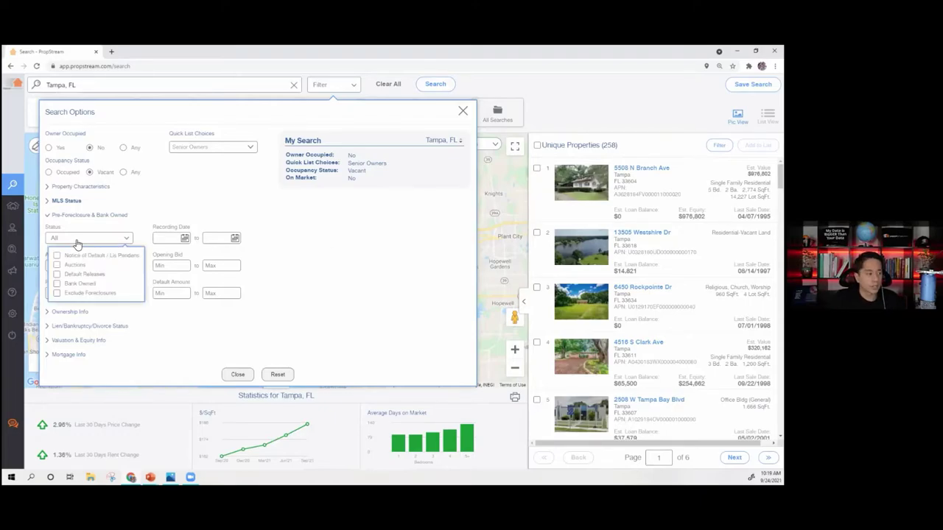
{"action": "left_click", "coordinate": [79, 255]}
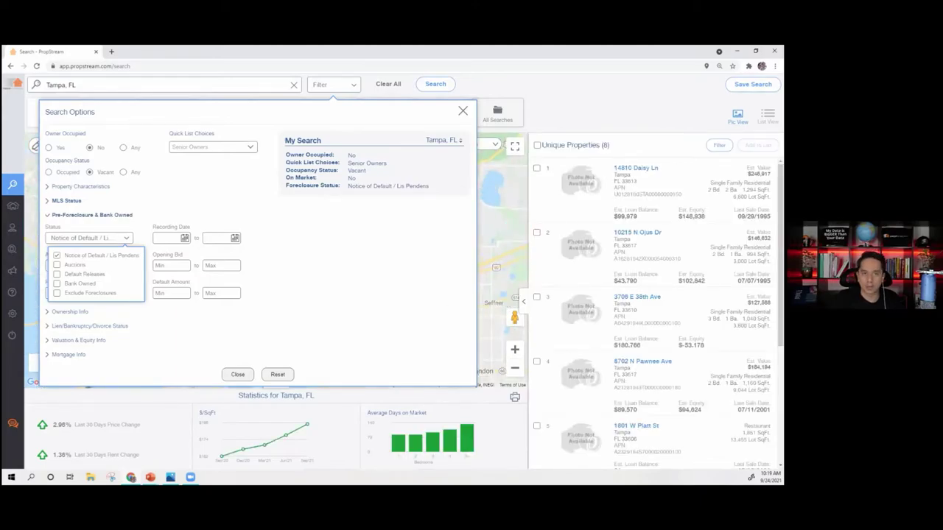
{"action": "left_click", "coordinate": [91, 255]}
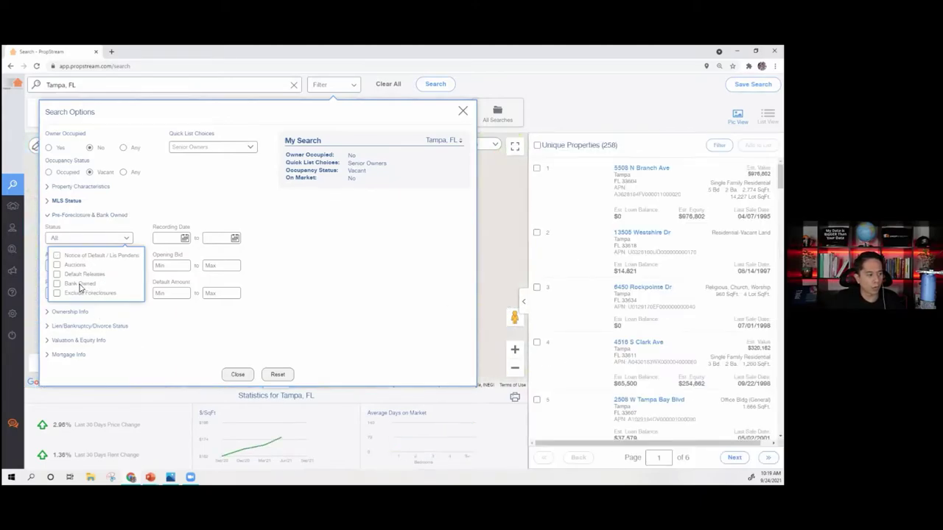
{"action": "left_click", "coordinate": [78, 285]}
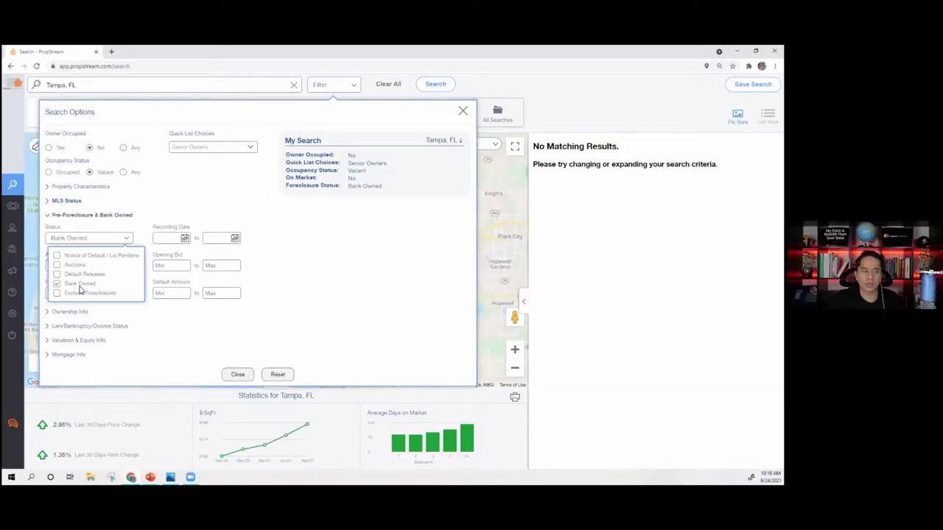
{"action": "left_click", "coordinate": [80, 286]}
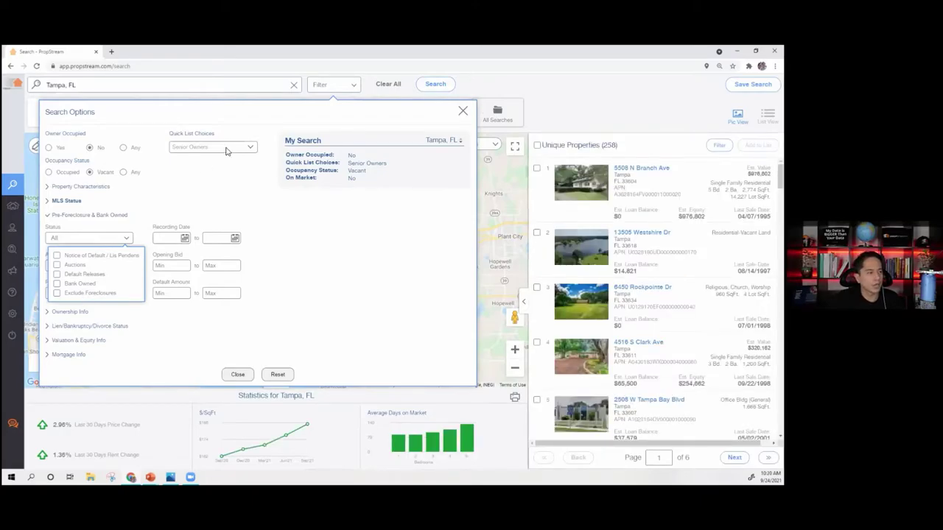
Set the foreclosure status filter to Exclude Foreclosures and collapse the Pre-Foreclosure & Bank Owned criteria
{"action": "left_click", "coordinate": [81, 294]}
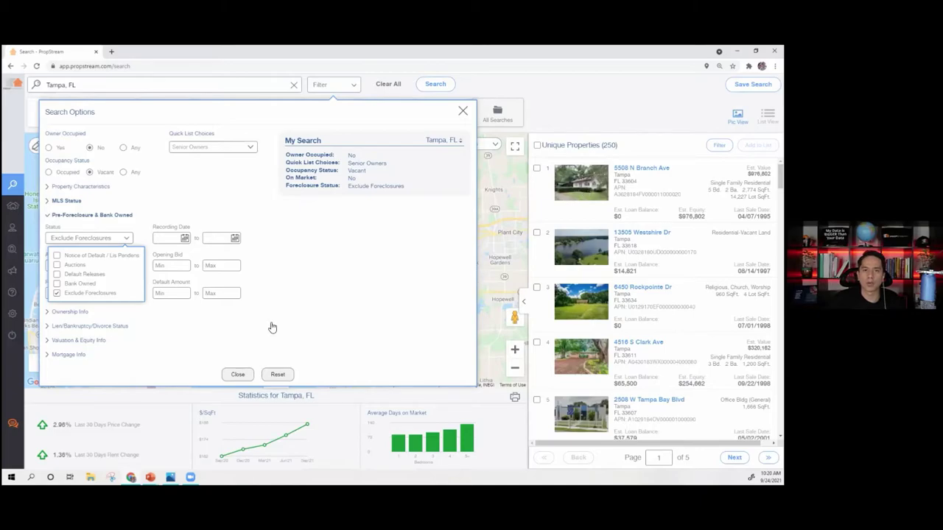
{"action": "left_click", "coordinate": [82, 216]}
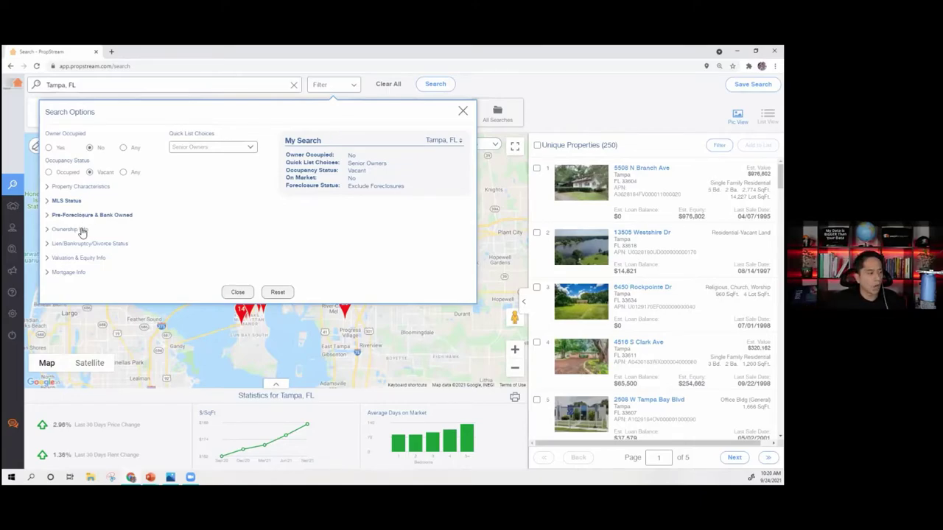
Review the available Ownership Info filters, including Tax Exemption Status, without setting any of them
{"action": "left_click", "coordinate": [82, 231]}
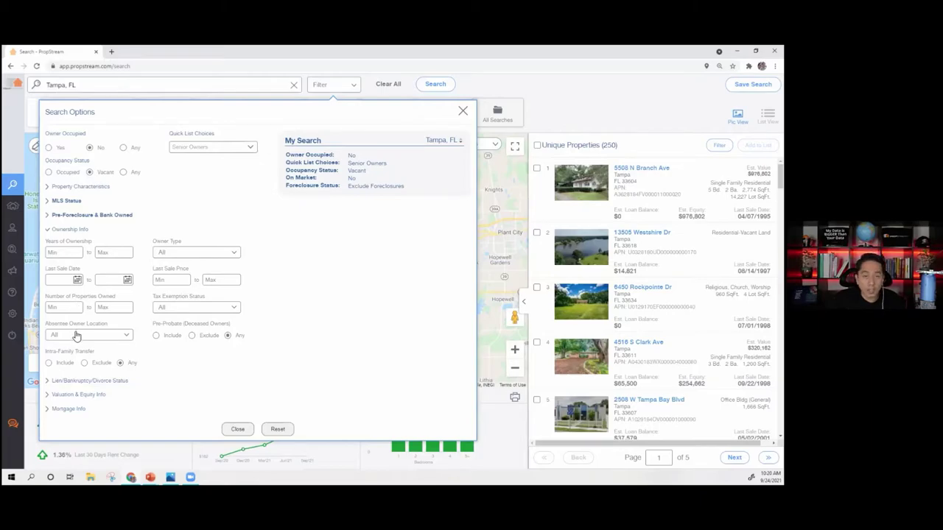
{"action": "left_click", "coordinate": [175, 308]}
{"action": "left_click", "coordinate": [174, 308]}
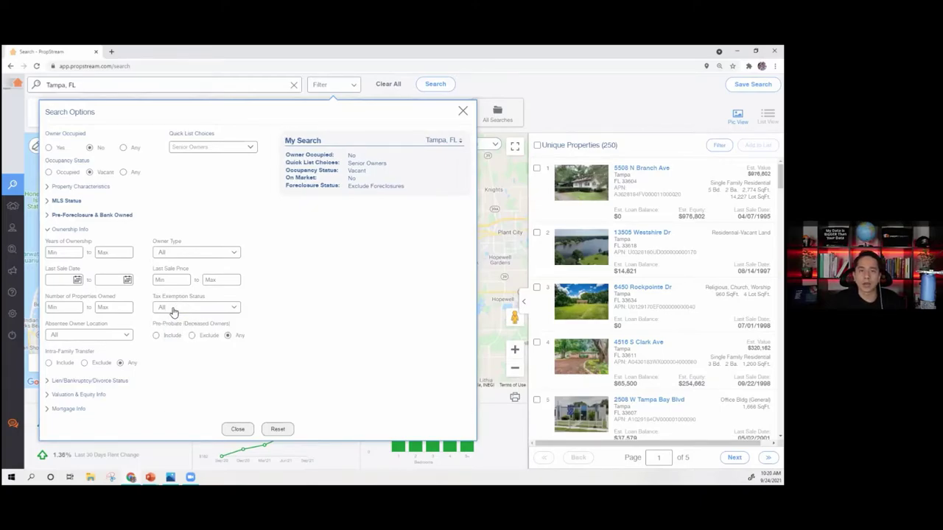
{"action": "left_click", "coordinate": [78, 231]}
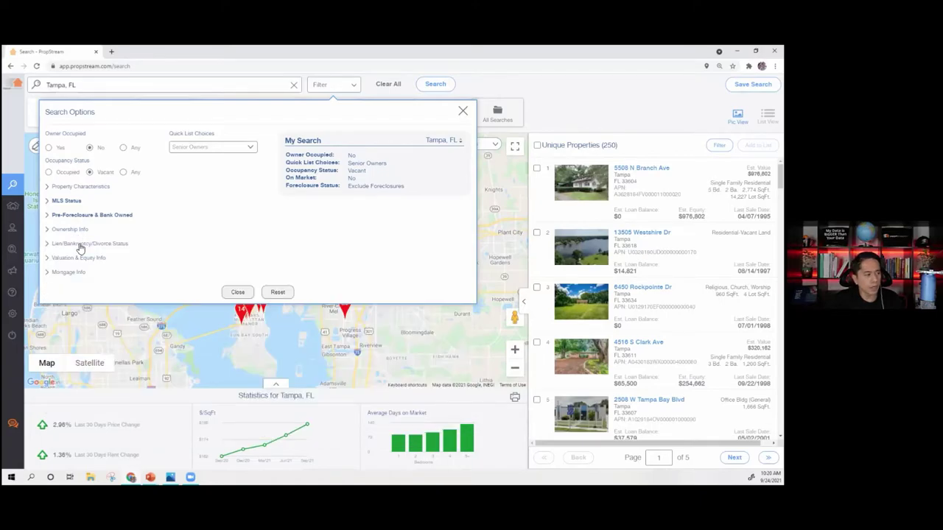
Try Has Active Lien as the Quick Target Status, clear it again, and look at the Specific Lien Type options
{"action": "left_click", "coordinate": [79, 244]}
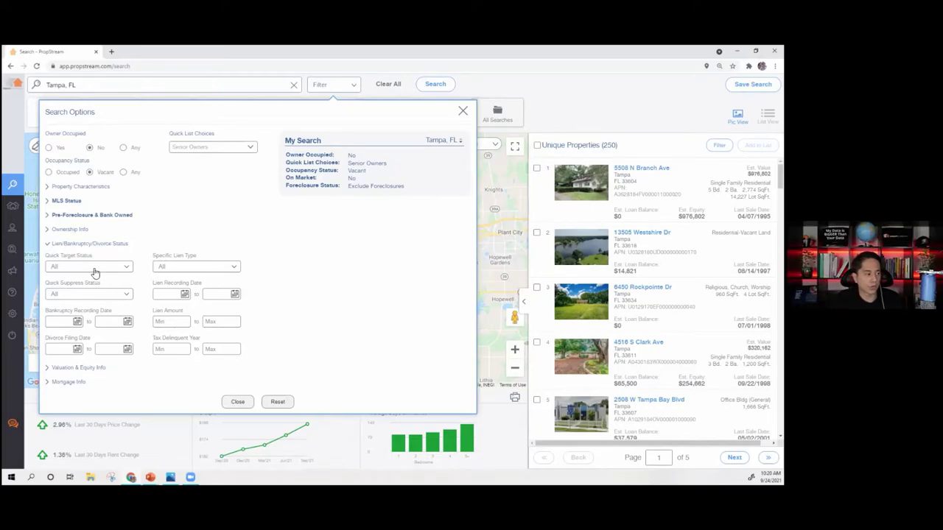
{"action": "left_click", "coordinate": [93, 268]}
{"action": "left_click", "coordinate": [93, 287]}
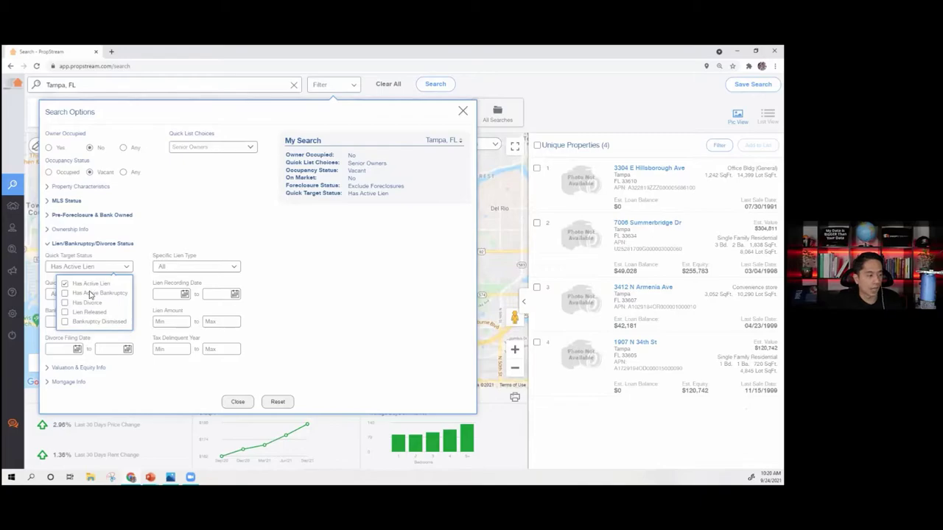
{"action": "left_click", "coordinate": [88, 284]}
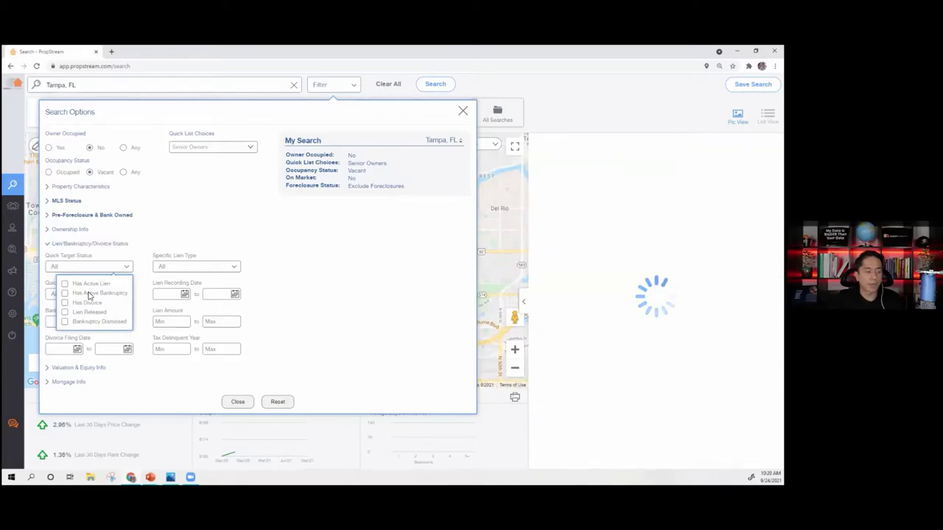
{"action": "left_click", "coordinate": [169, 268]}
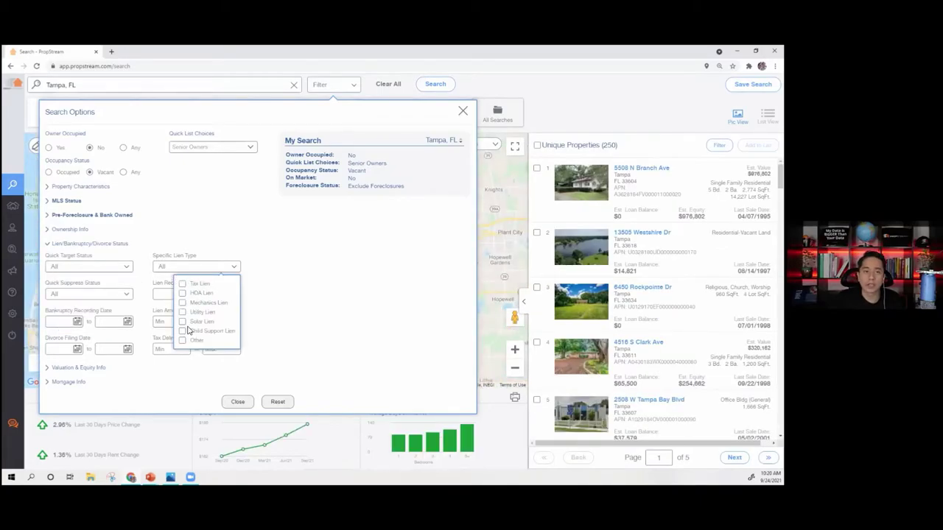
Set the Quick Suppress Status to Has Active Lien and collapse the Lien/Bankruptcy/Divorce Status criteria
{"action": "left_click", "coordinate": [107, 294]}
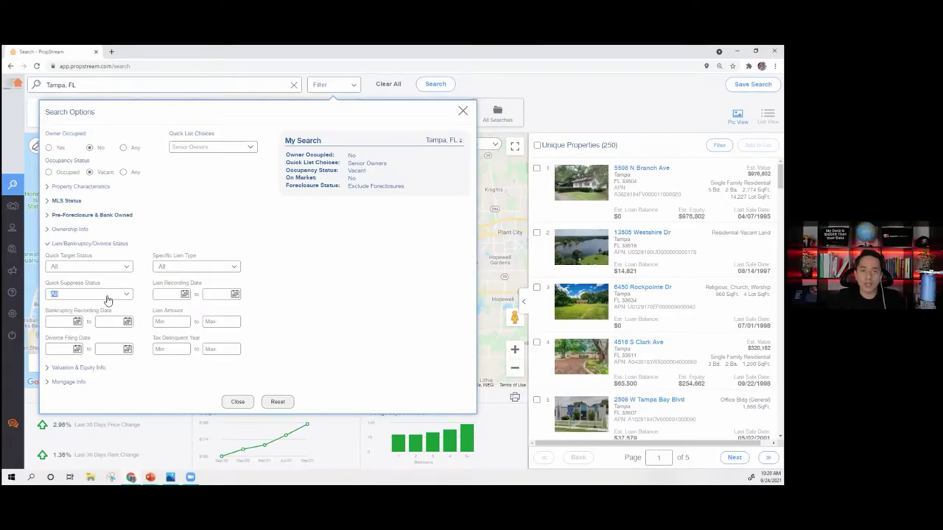
{"action": "left_click", "coordinate": [94, 297]}
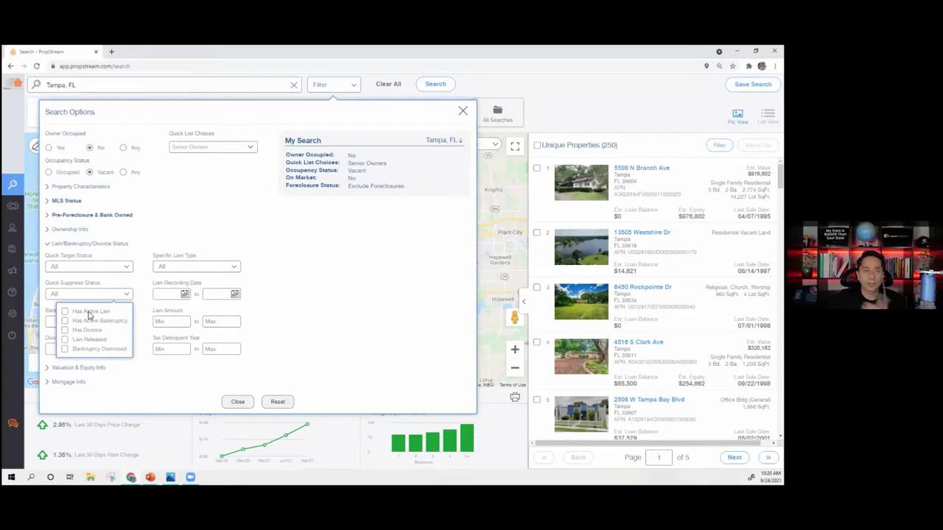
{"action": "left_click", "coordinate": [88, 312]}
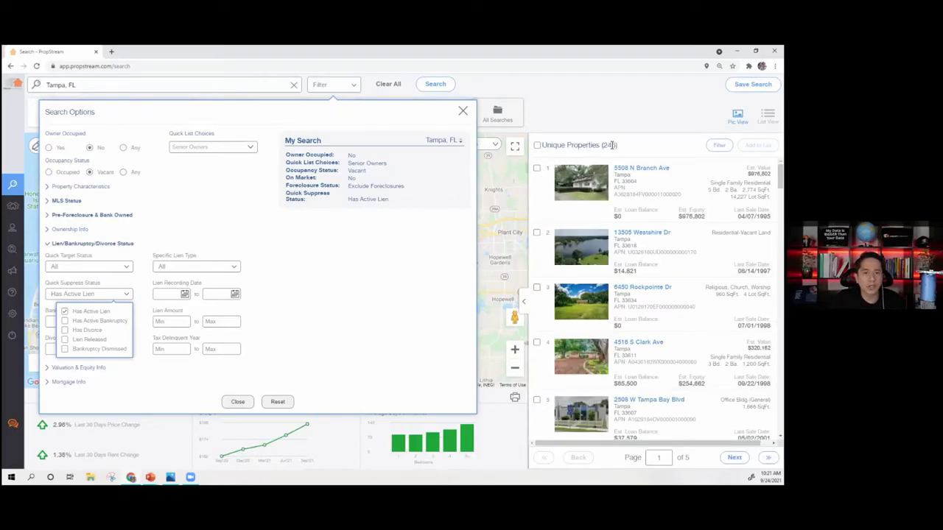
{"action": "left_click", "coordinate": [389, 294]}
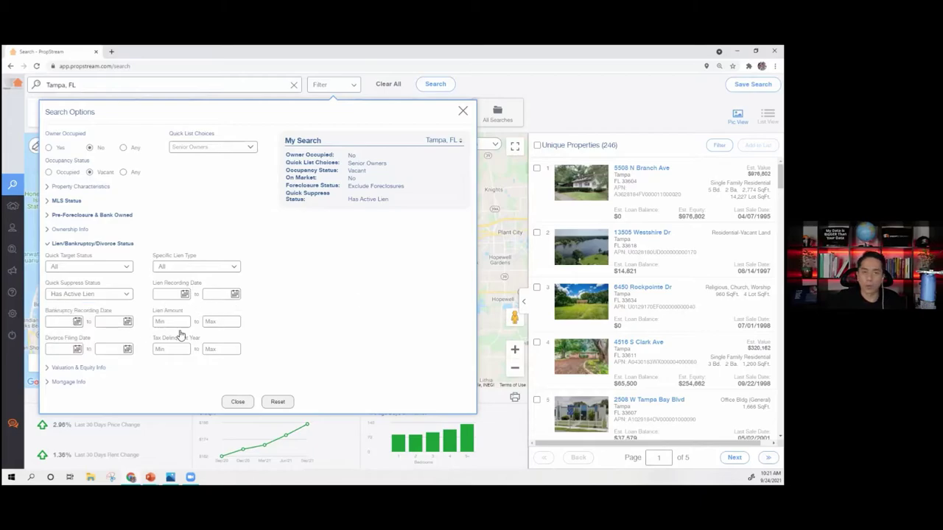
{"action": "left_click", "coordinate": [127, 247]}
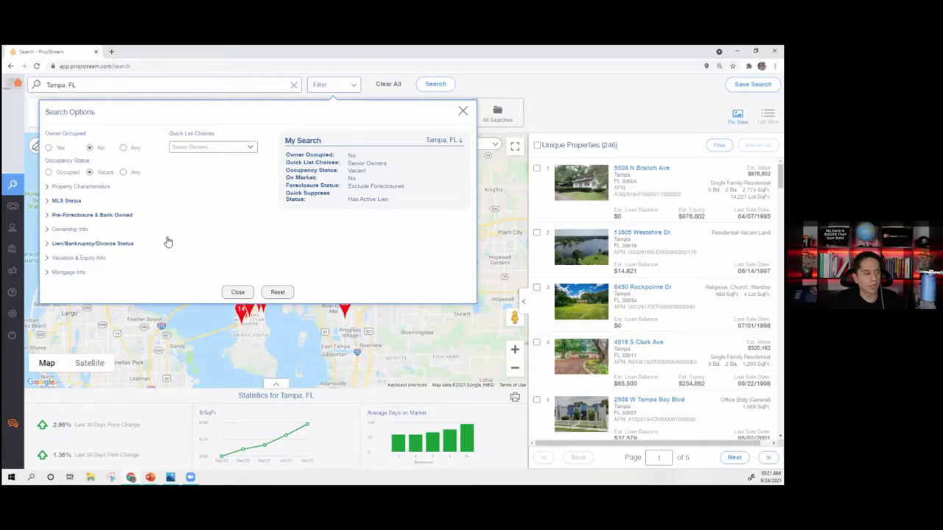
Set the minimum Estimated Equity % to 30 in the valuation and equity criteria
{"action": "left_click", "coordinate": [75, 259]}
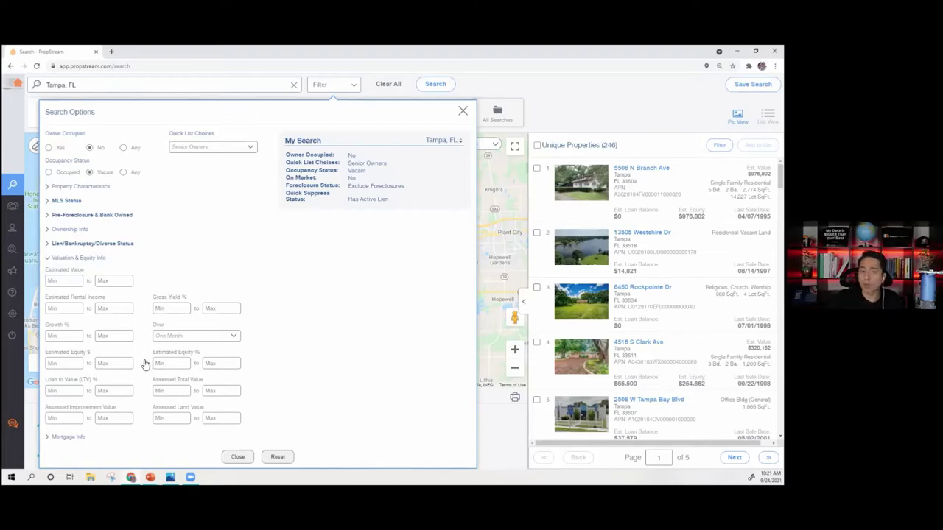
{"action": "triple_click", "coordinate": [65, 354]}
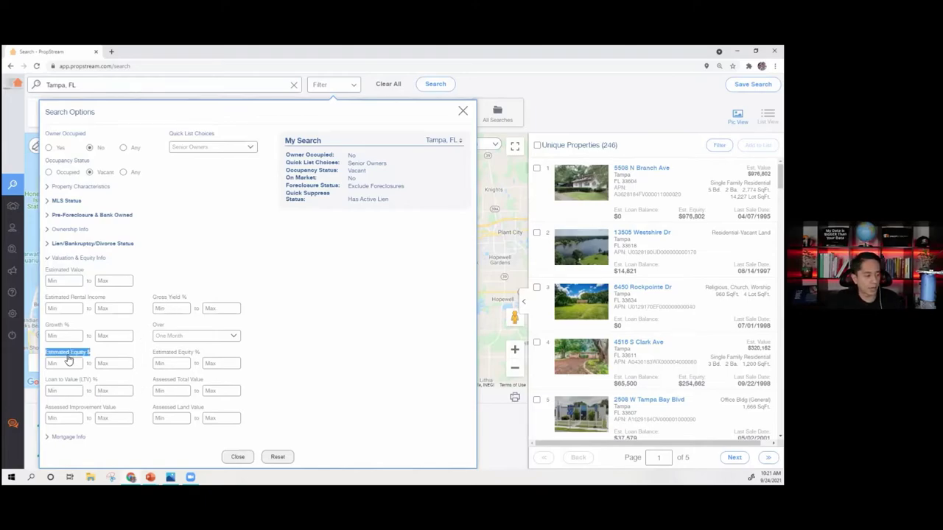
{"action": "triple_click", "coordinate": [161, 354]}
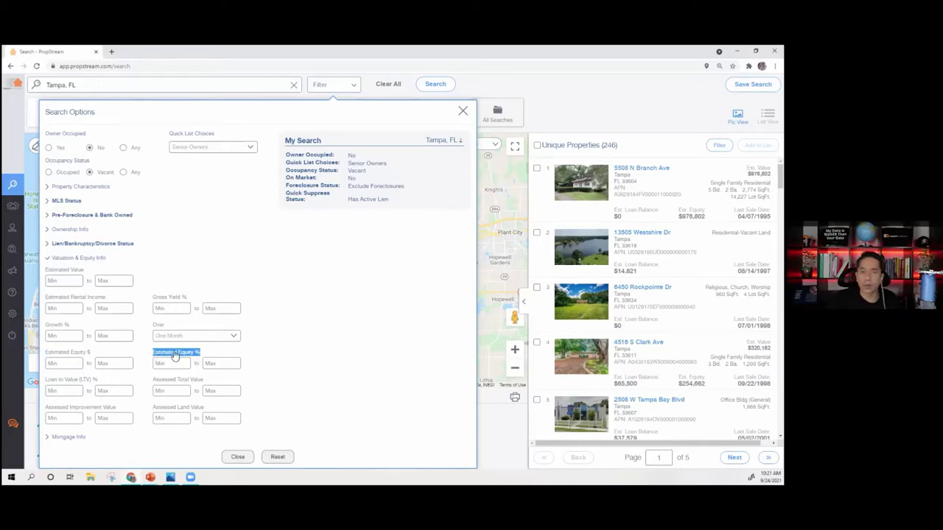
{"action": "left_click", "coordinate": [172, 369]}
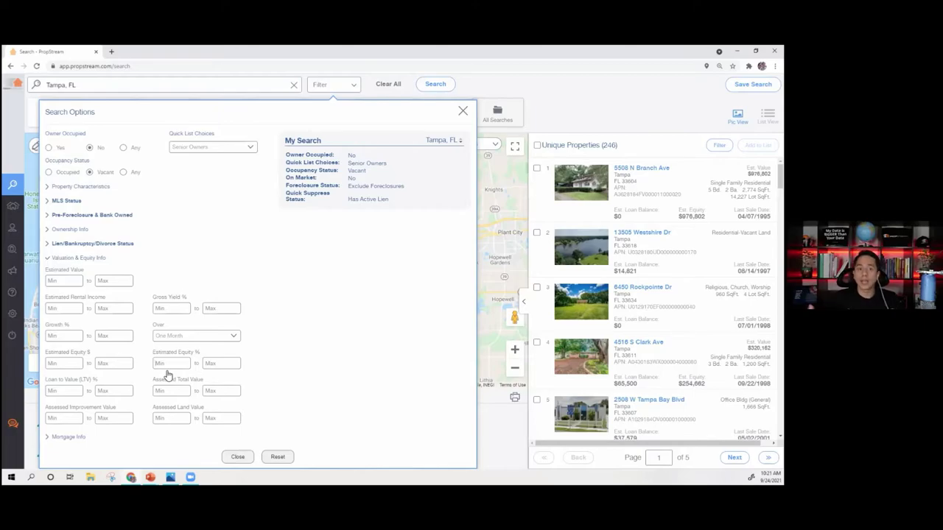
{"action": "type", "text": "30"}
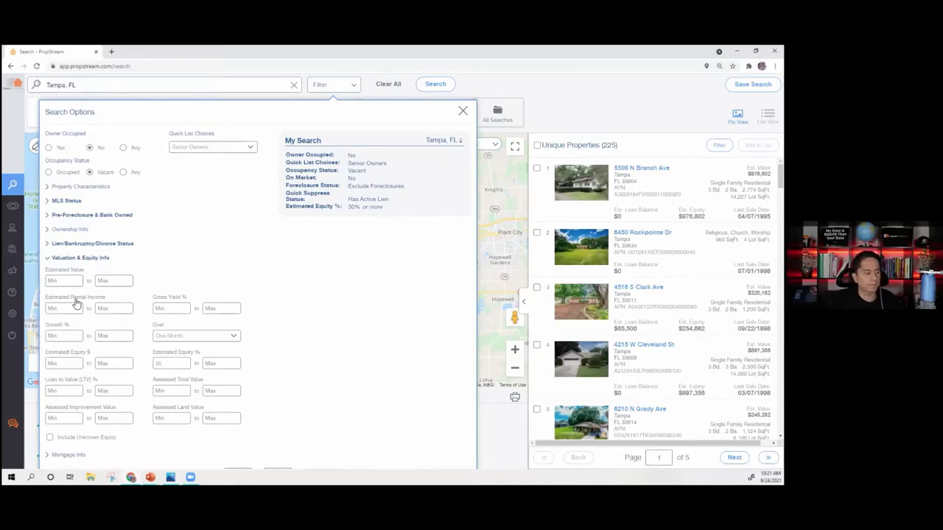
{"action": "left_click", "coordinate": [67, 259]}
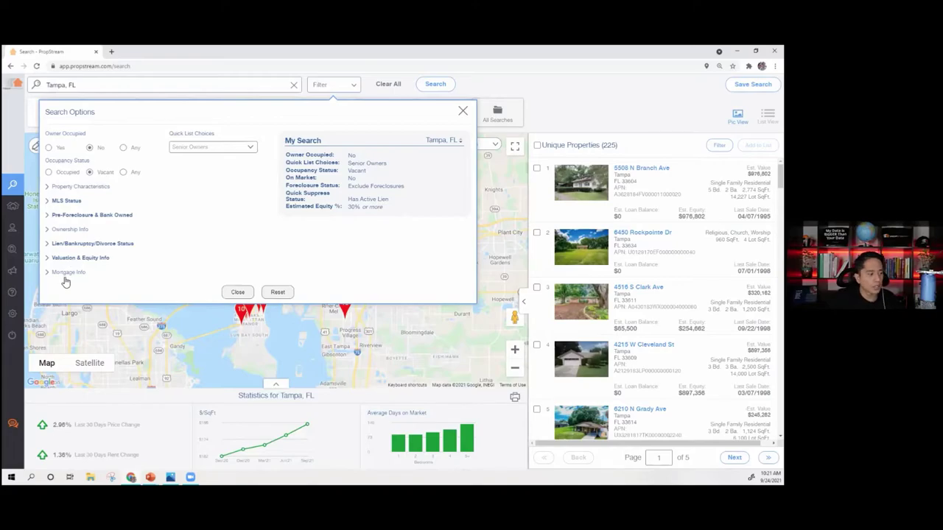
Limit the number of open mortgages to 1 and close the search options
{"action": "left_click", "coordinate": [68, 273]}
{"action": "left_click", "coordinate": [79, 299]}
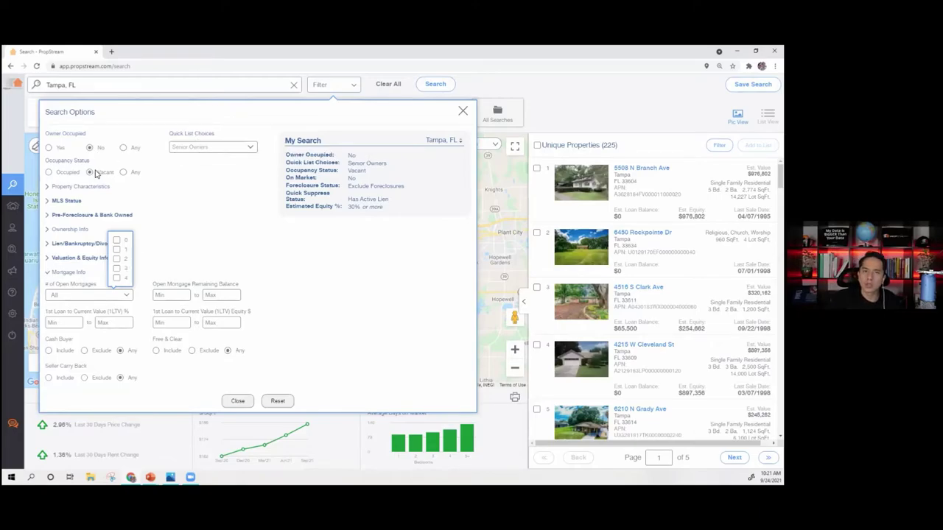
{"action": "left_click", "coordinate": [117, 249]}
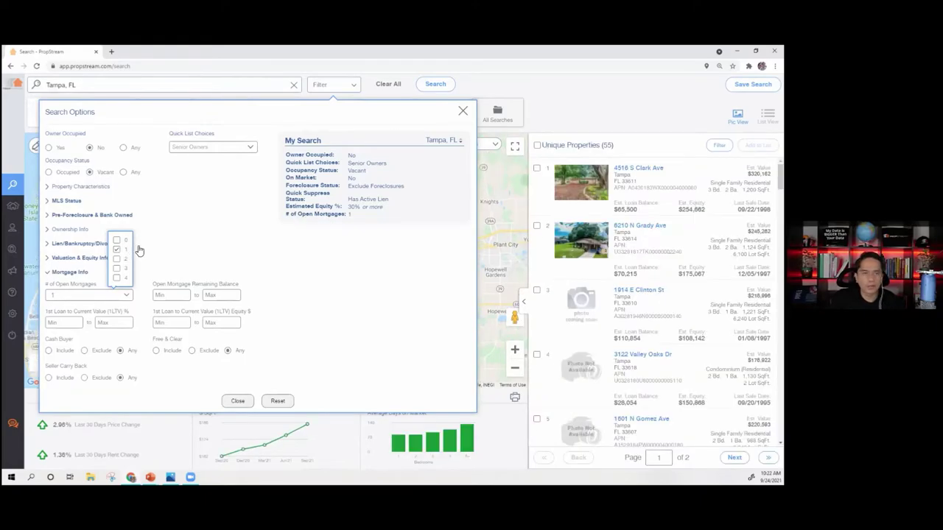
{"action": "left_click", "coordinate": [70, 273]}
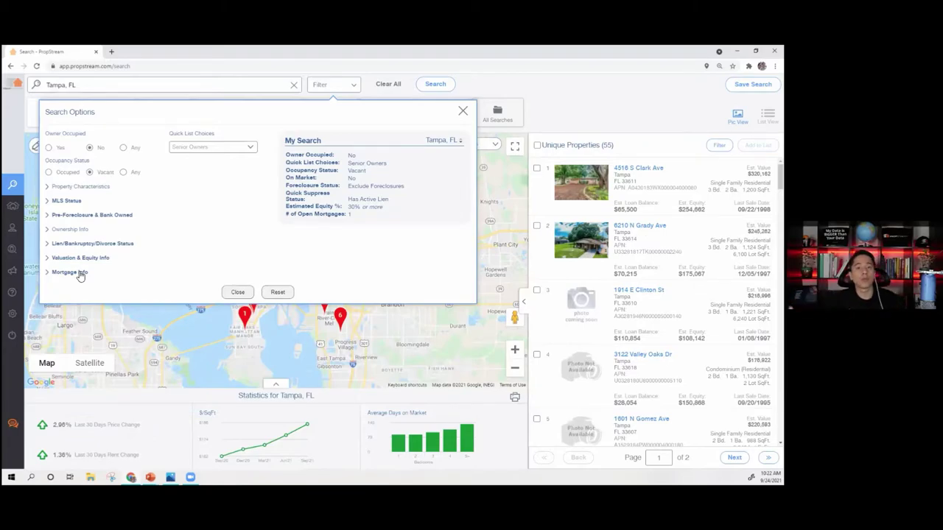
{"action": "left_click", "coordinate": [239, 292]}
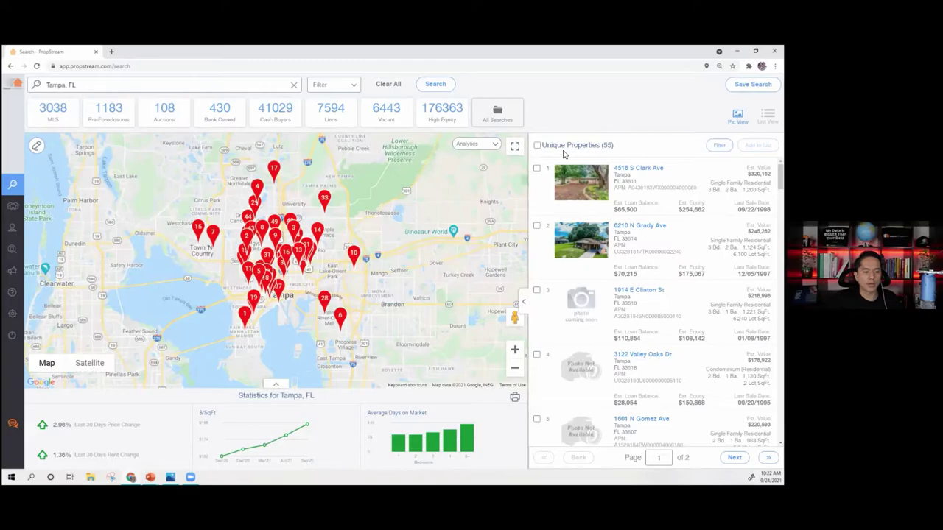
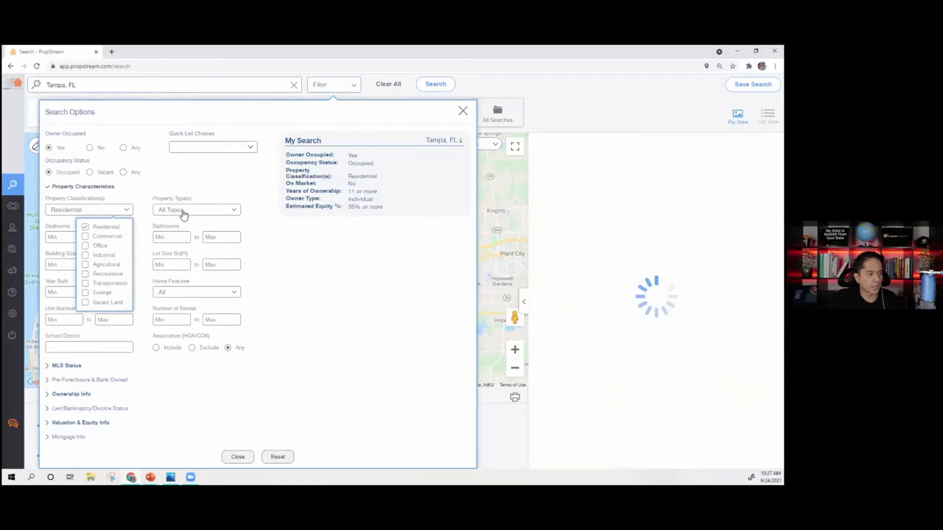
Restrict the property type to Single Family and collapse the Property Characteristics criteria
{"action": "left_click", "coordinate": [151, 242]}
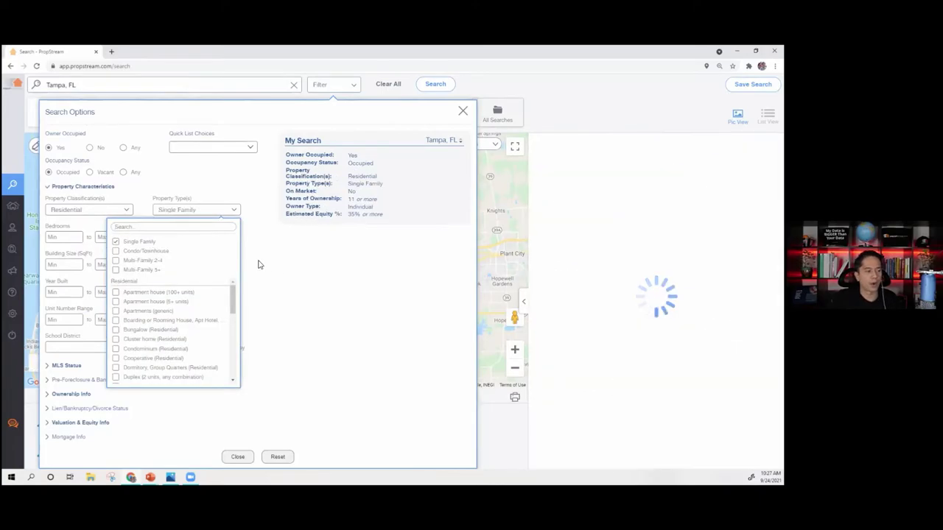
{"action": "left_click", "coordinate": [298, 268]}
{"action": "left_click", "coordinate": [92, 190]}
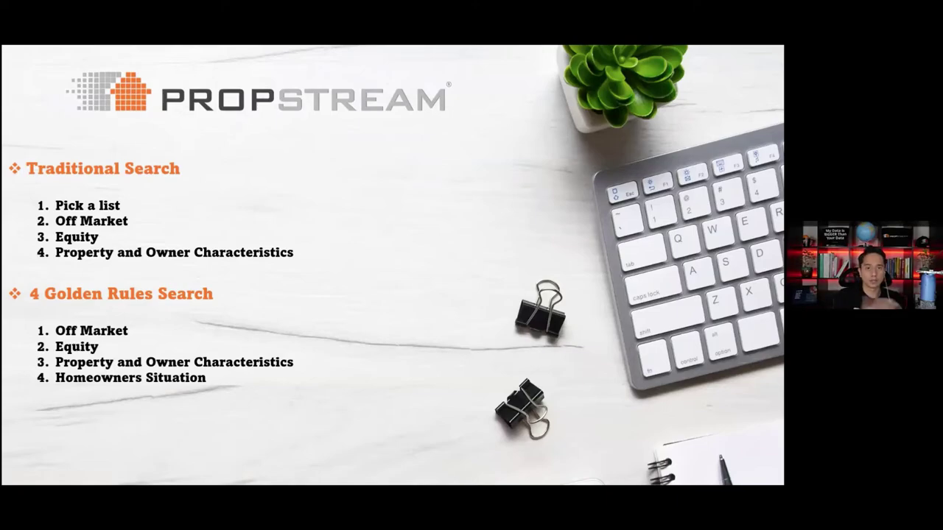
Switch from the slides back to the PropStream search and set the number of open mortgages to 3
{"action": "key", "text": "alt+Tab"}
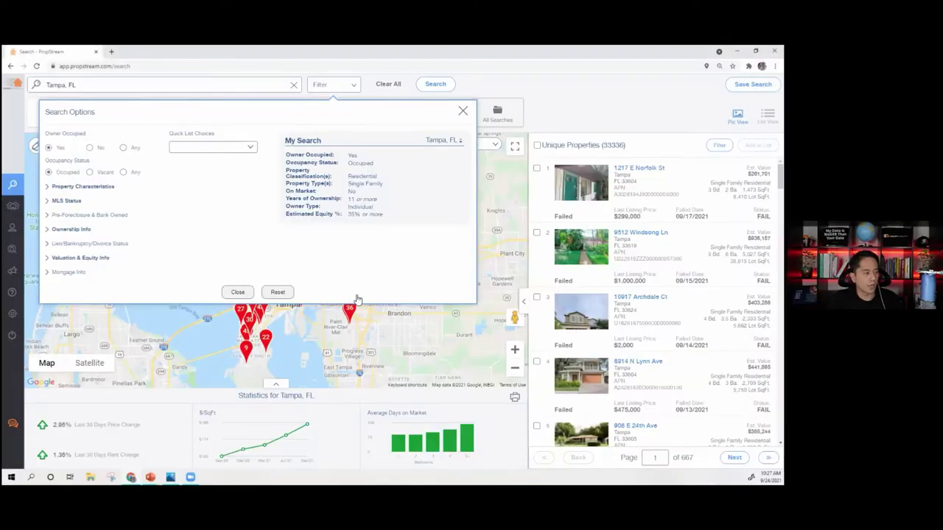
{"action": "left_click", "coordinate": [72, 273]}
{"action": "left_click", "coordinate": [88, 296]}
{"action": "left_click", "coordinate": [117, 269]}
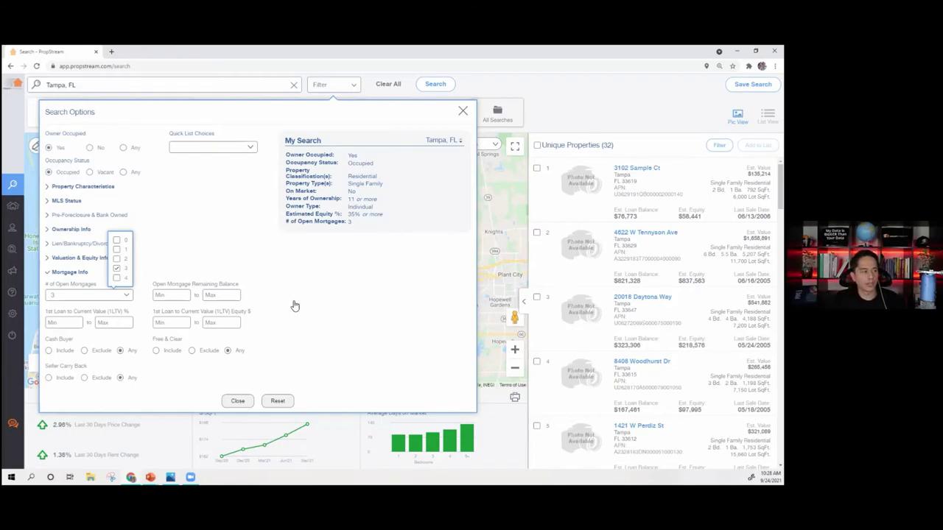
Look through the Quick List Choices and leave the selection blank
{"action": "left_click", "coordinate": [213, 146]}
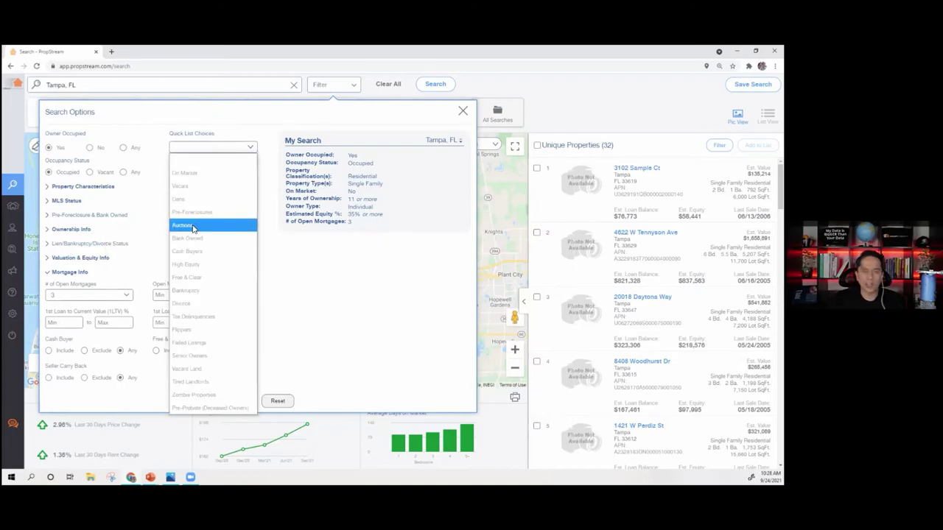
{"action": "left_click", "coordinate": [232, 161]}
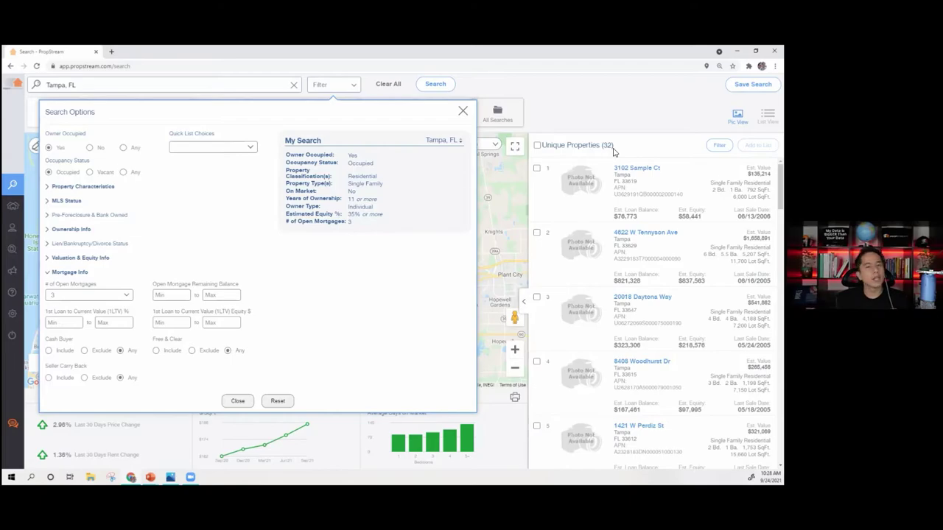
{"action": "left_click", "coordinate": [197, 151]}
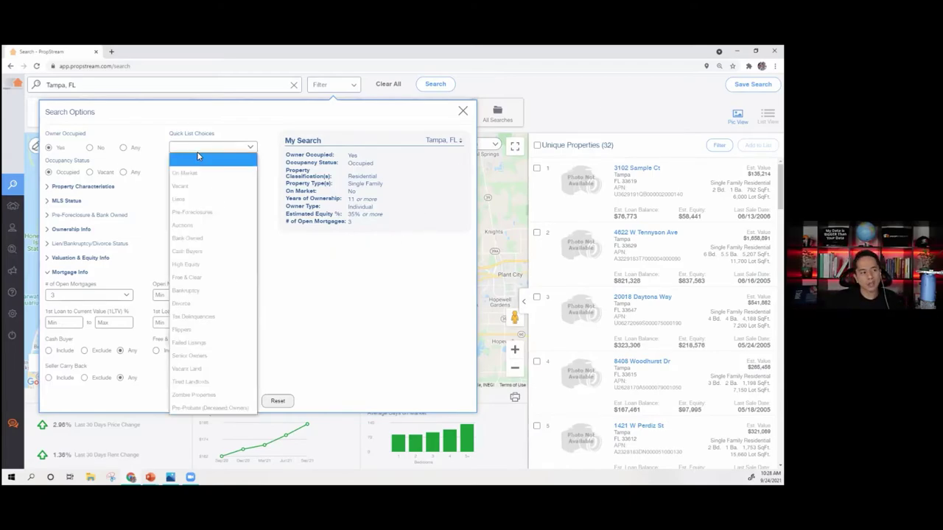
{"action": "left_click", "coordinate": [197, 164]}
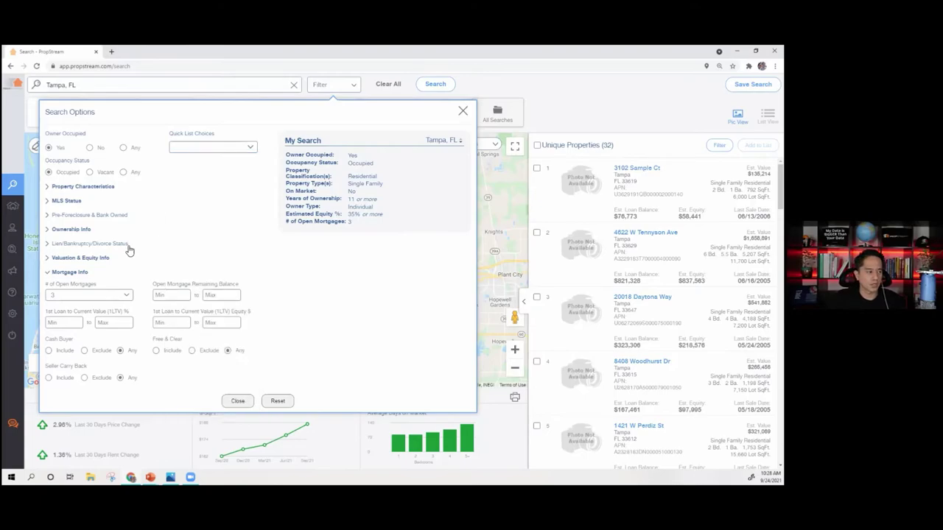
Remove the 3 open mortgages criterion and limit the search to at least 3 bedrooms and at most 1 bathroom
{"action": "left_click", "coordinate": [89, 295]}
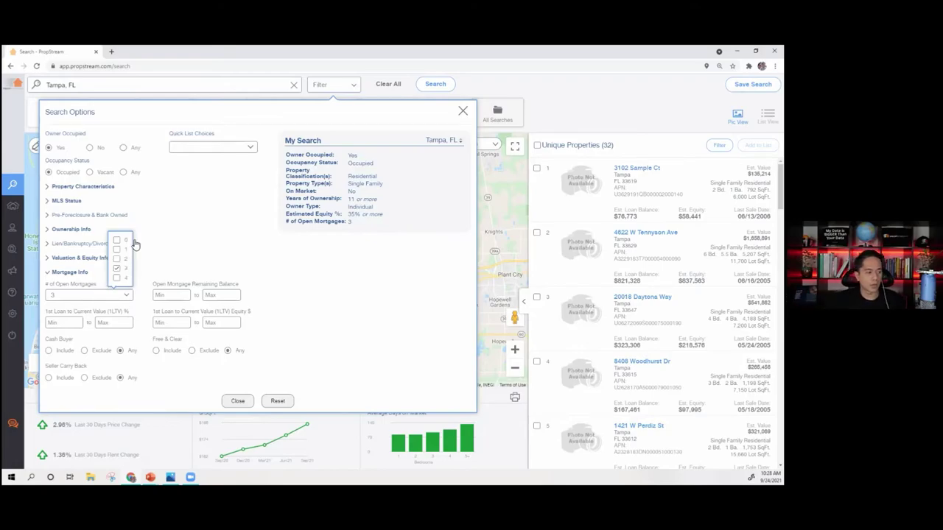
{"action": "left_click", "coordinate": [118, 269]}
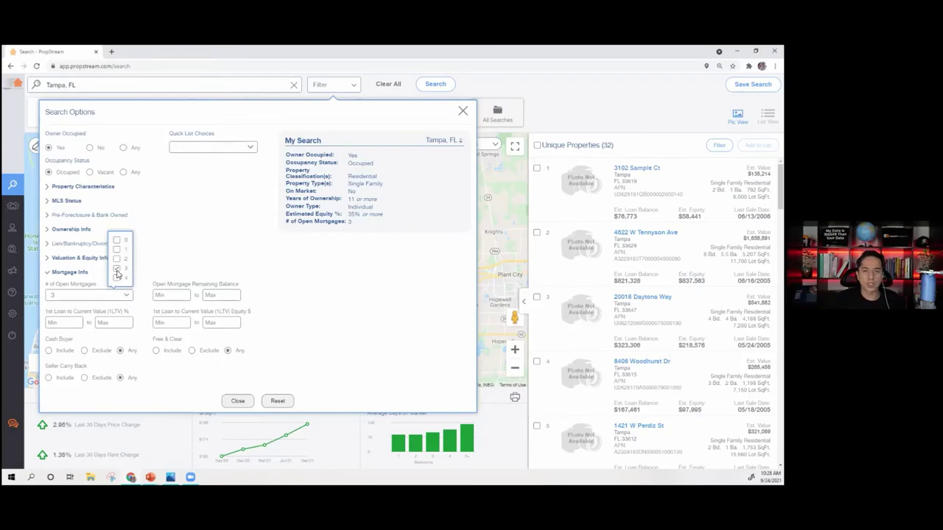
{"action": "left_click", "coordinate": [98, 187]}
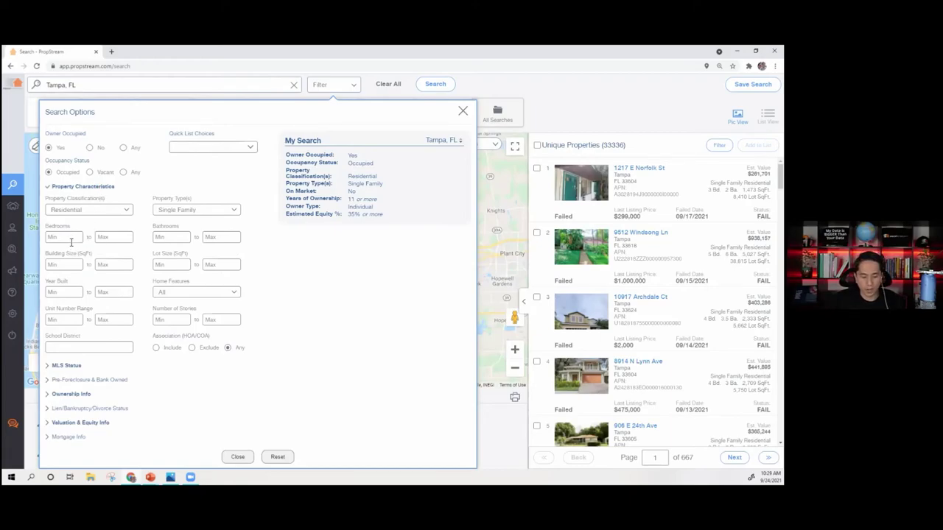
{"action": "left_click", "coordinate": [73, 239]}
{"action": "type", "text": "3"}
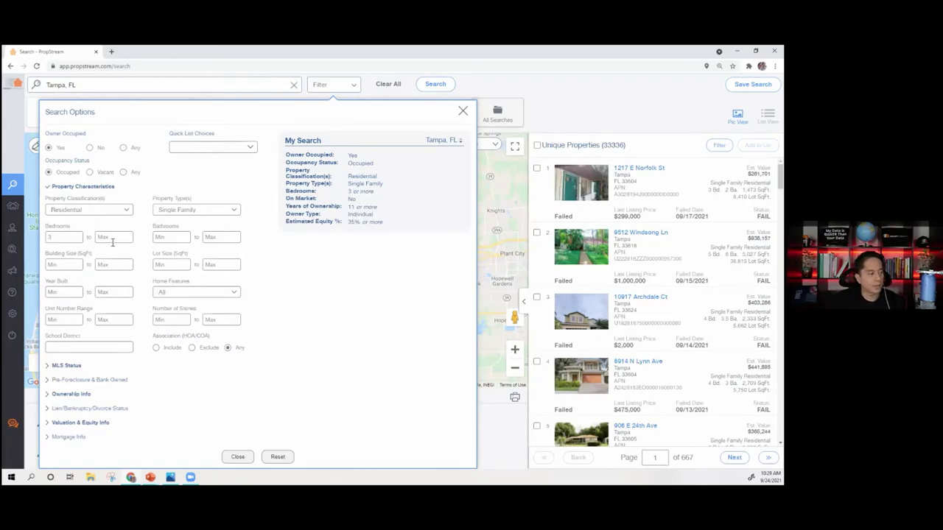
{"action": "left_click", "coordinate": [221, 239]}
{"action": "type", "text": "1"}
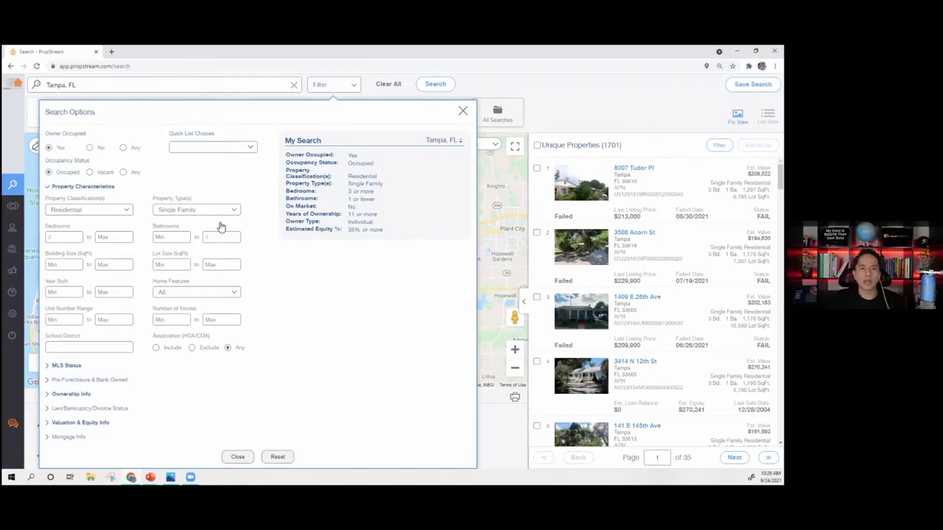
{"action": "left_click", "coordinate": [102, 189]}
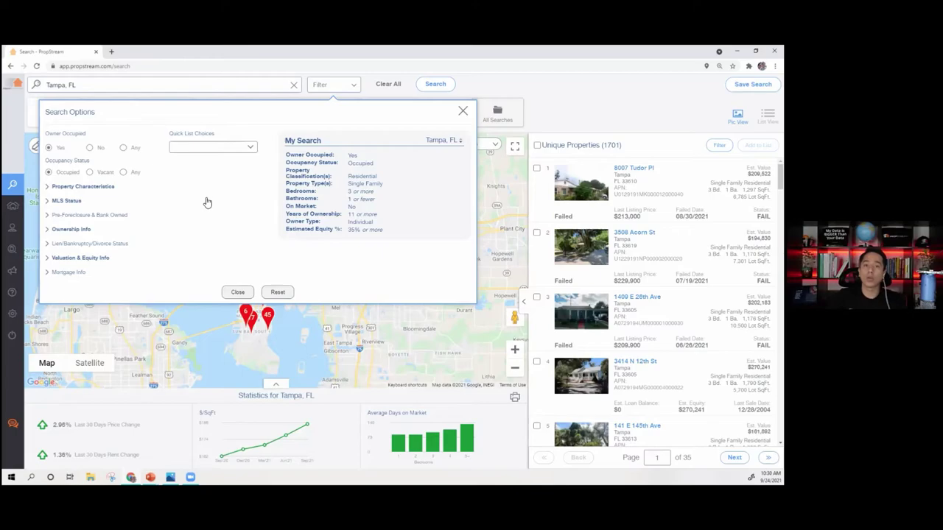
Reset all criteria and filter for Pre-Probate (Deceased Owners) with a maximum of 5 years of ownership
{"action": "left_click", "coordinate": [278, 292]}
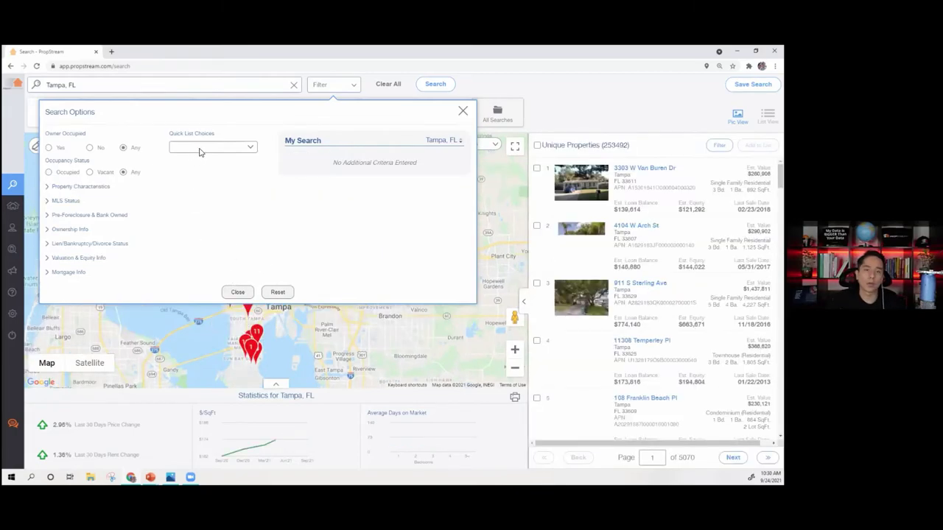
{"action": "left_click", "coordinate": [199, 150]}
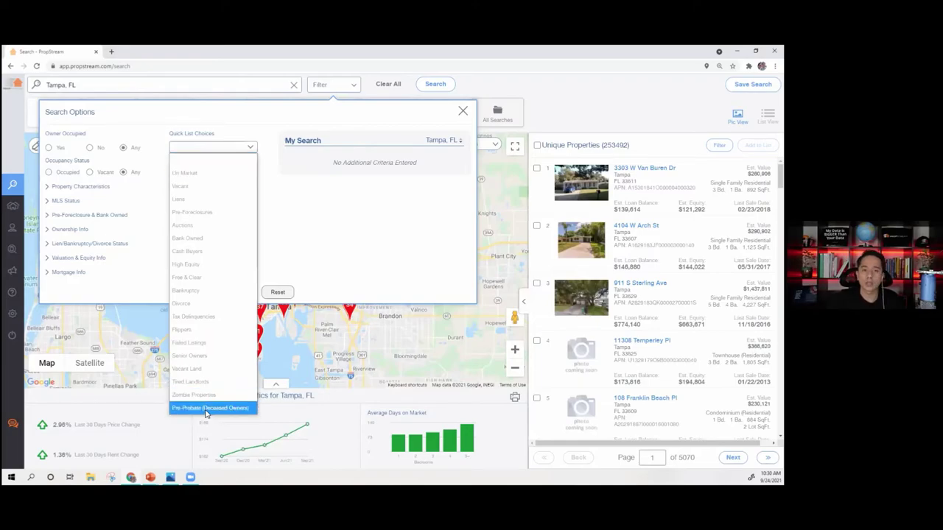
{"action": "left_click", "coordinate": [209, 414]}
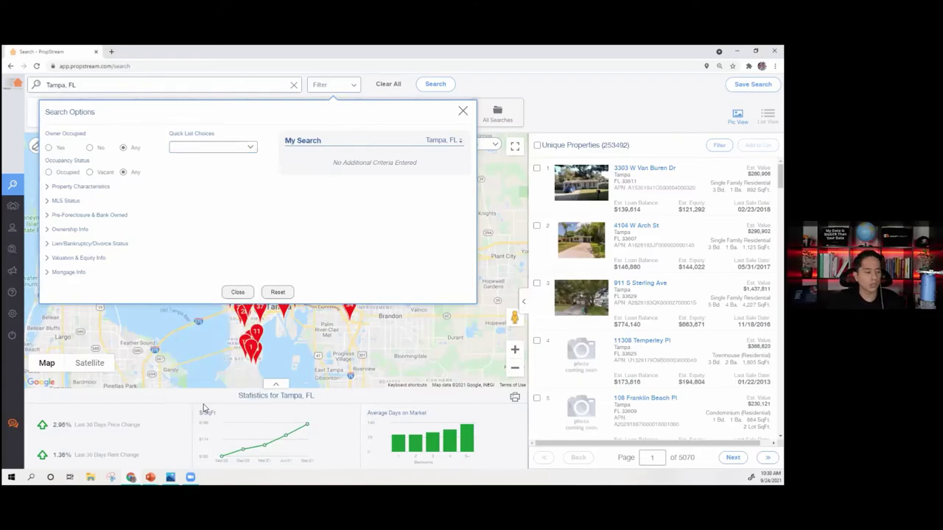
{"action": "left_click", "coordinate": [68, 230]}
{"action": "left_click", "coordinate": [113, 247]}
{"action": "type", "text": "5"}
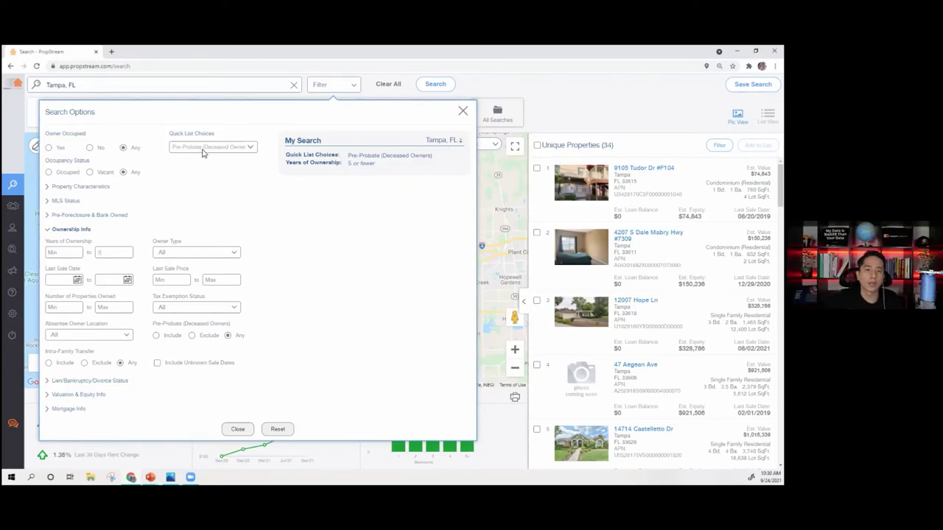
Clear the years of ownership limit and change the quick list choice to Senior Owners
{"action": "left_click", "coordinate": [103, 253]}
{"action": "key", "text": "BackSpace"}
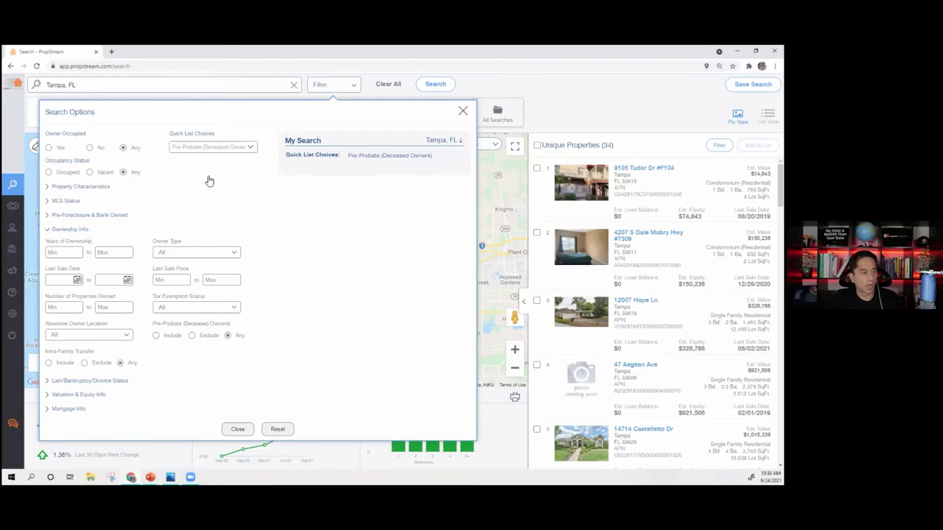
{"action": "left_click", "coordinate": [232, 147]}
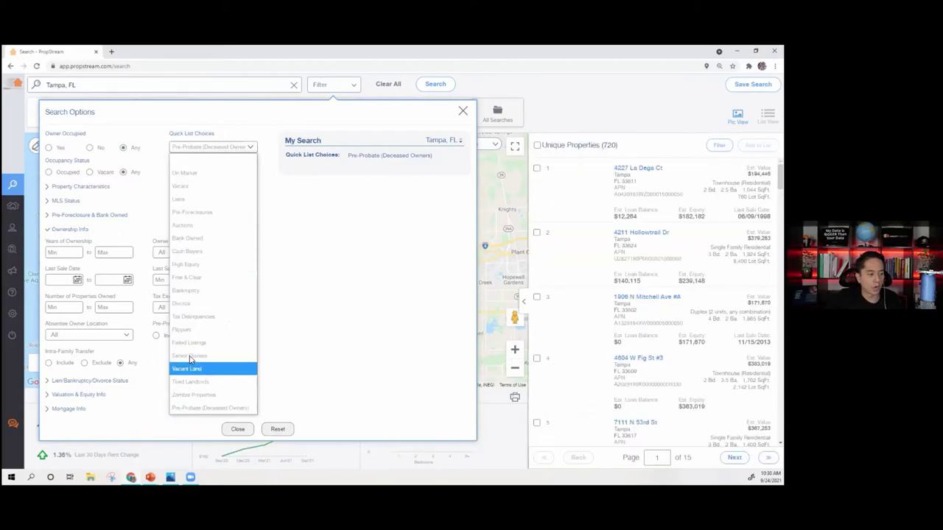
{"action": "left_click", "coordinate": [188, 356]}
{"action": "left_click", "coordinate": [70, 229]}
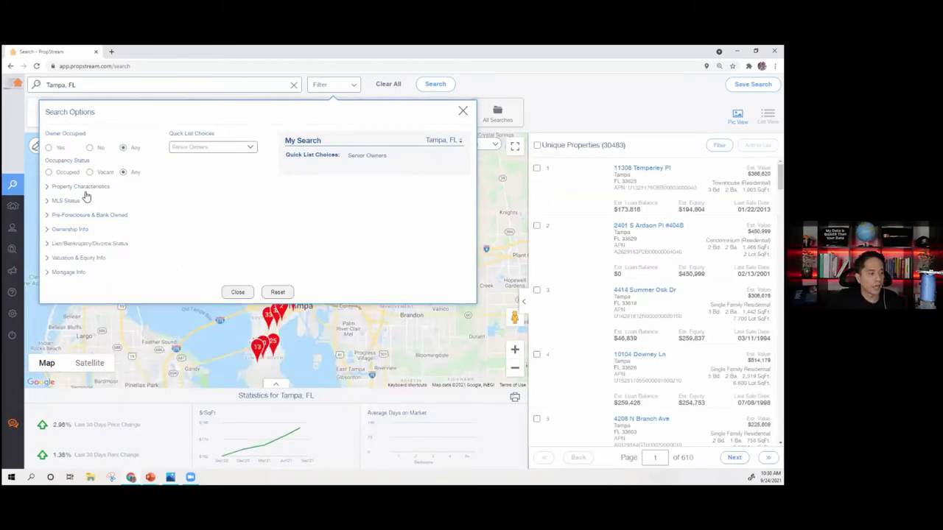
Set the minimum number of stories to 2 in the property characteristics
{"action": "left_click", "coordinate": [85, 187]}
{"action": "left_click", "coordinate": [162, 315]}
{"action": "type", "text": "2"}
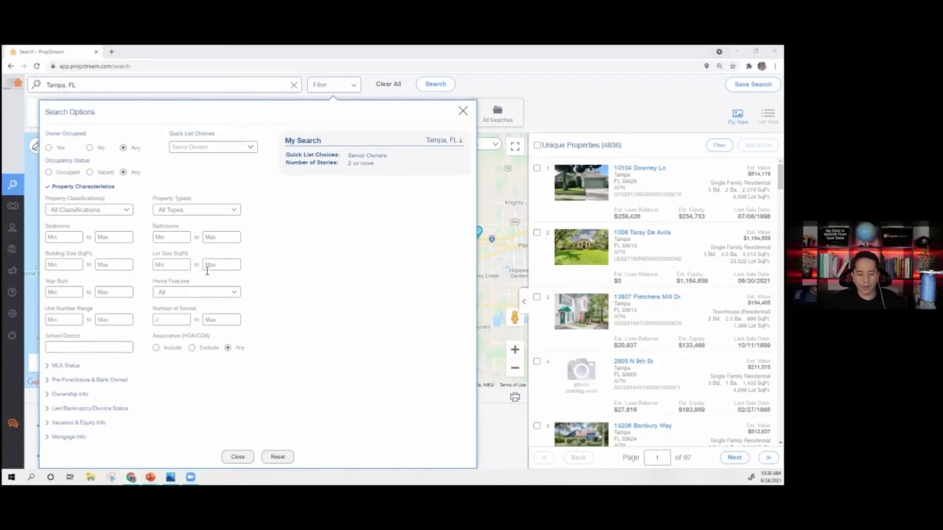
Switch to the slides to review the Lead Generation outline and return to the PropStream search
{"action": "key", "text": "alt+Tab"}
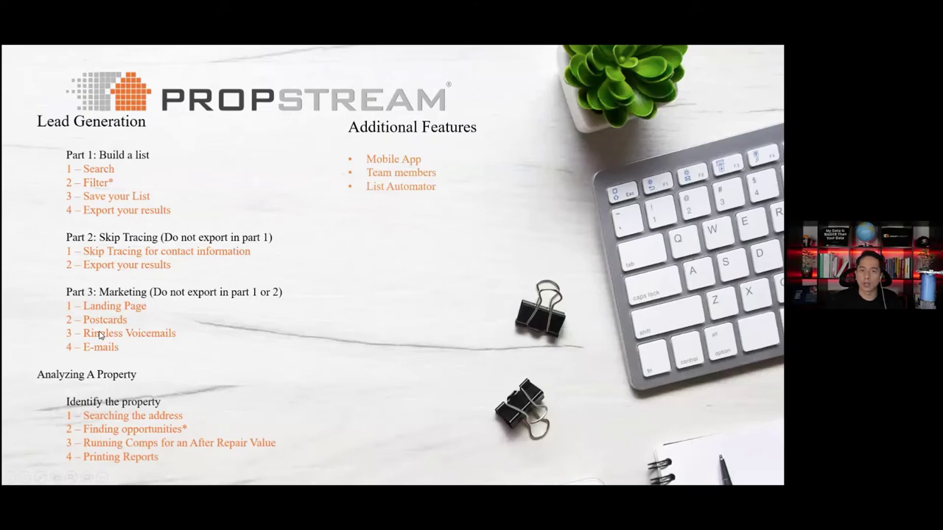
{"action": "key", "text": "alt+Tab"}
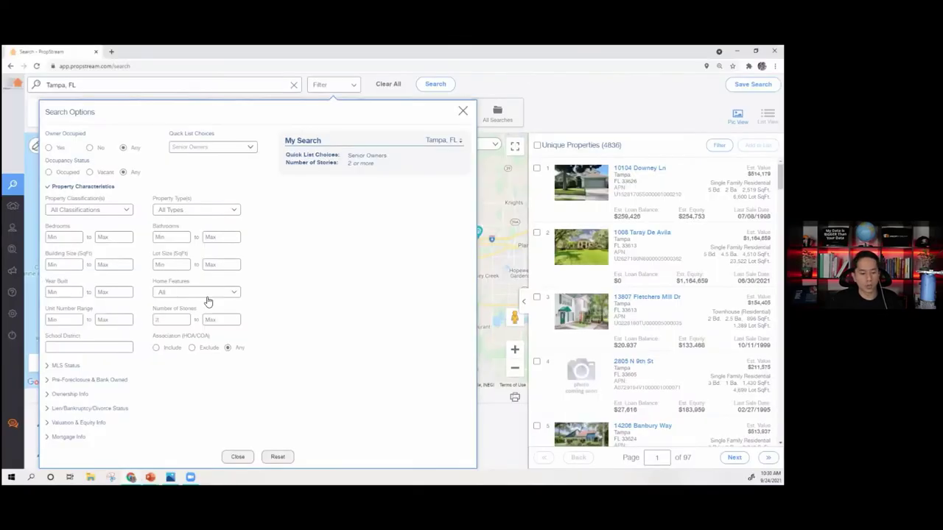
{"action": "mouse_move", "coordinate": [13, 208]}
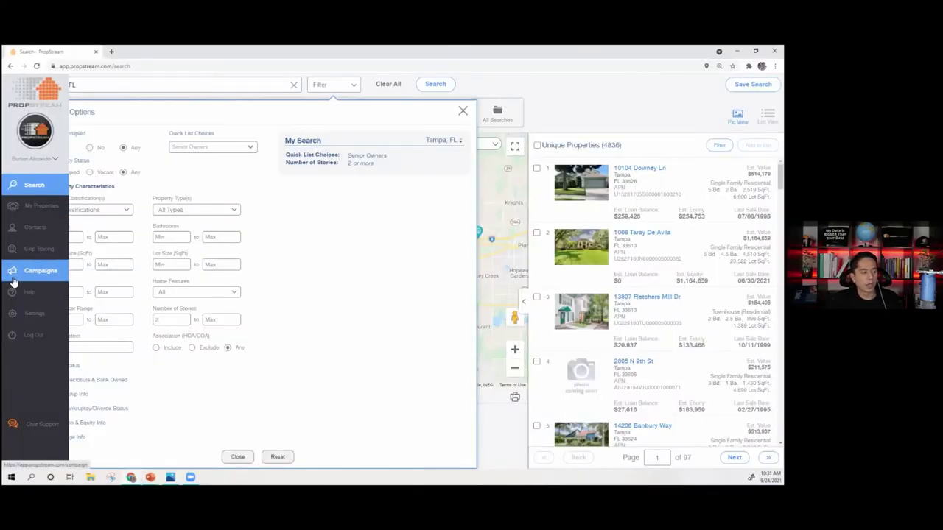
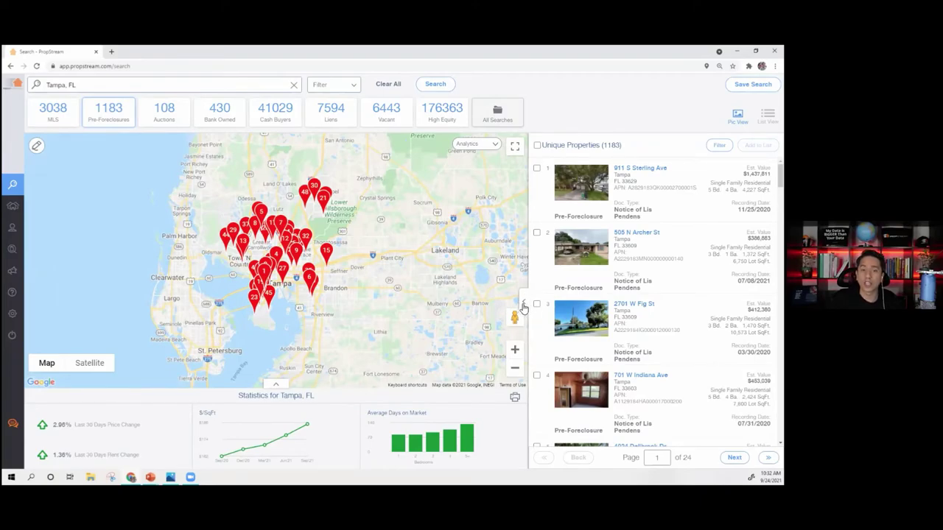
Expand the Tampa pre-foreclosure results into the full table and sort them by zip code
{"action": "left_click", "coordinate": [524, 306]}
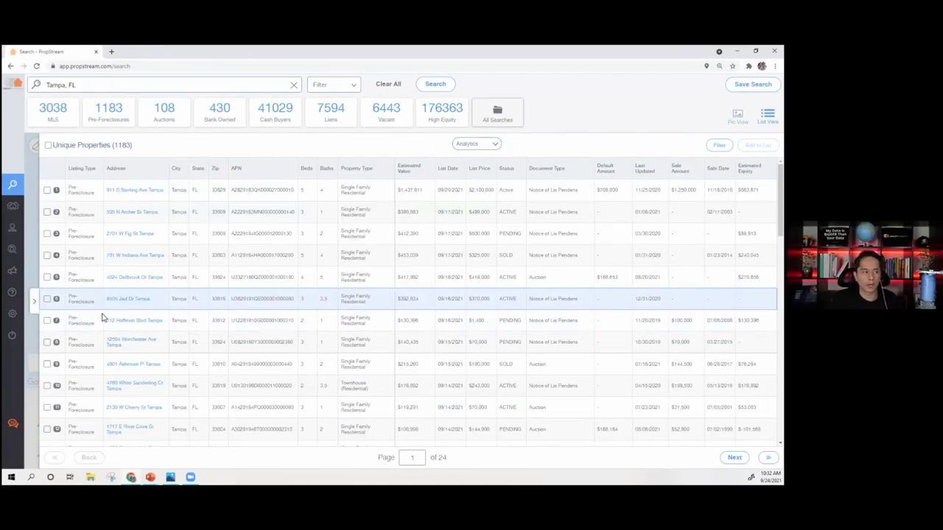
{"action": "left_click", "coordinate": [35, 303]}
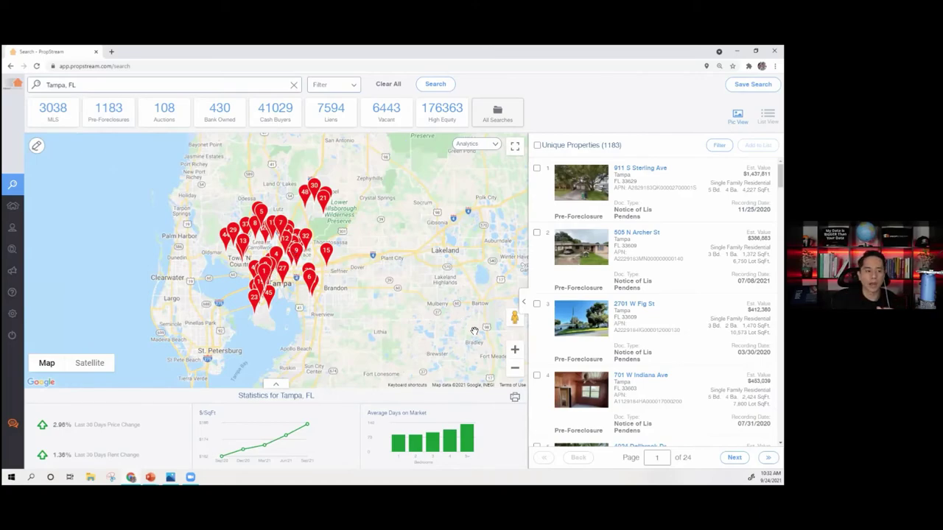
{"action": "left_click", "coordinate": [522, 304]}
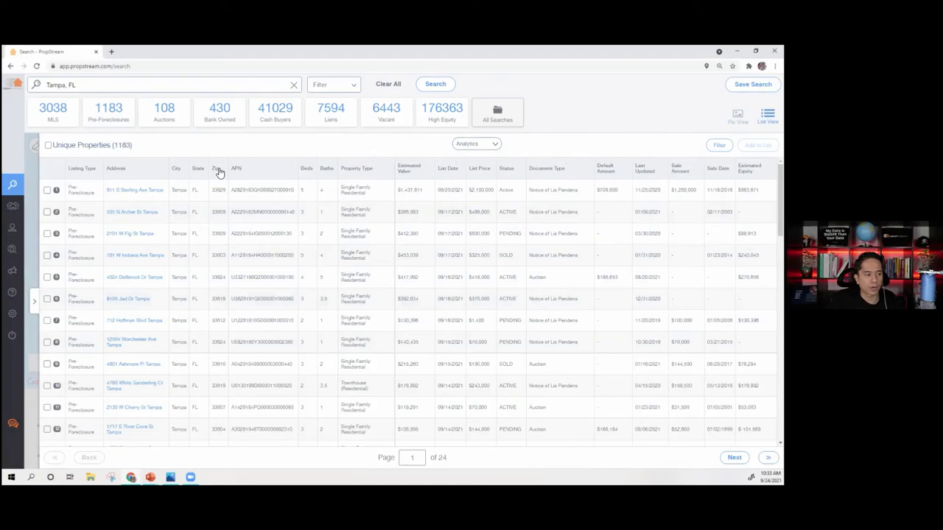
{"action": "left_click", "coordinate": [218, 170]}
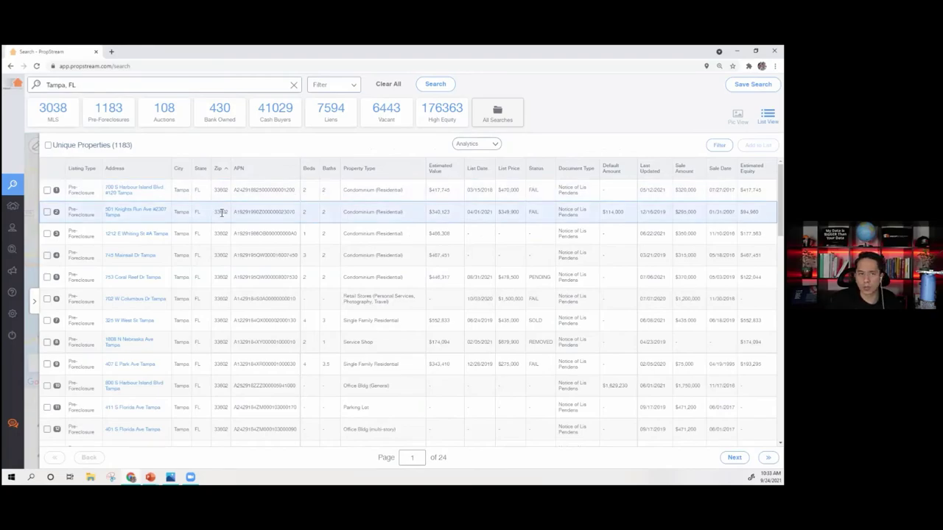
Examine the zip codes of the sorted pre-foreclosure properties and return to the map view
{"action": "scroll", "coordinate": [223, 228], "scroll_direction": "down", "scroll_amount": 5}
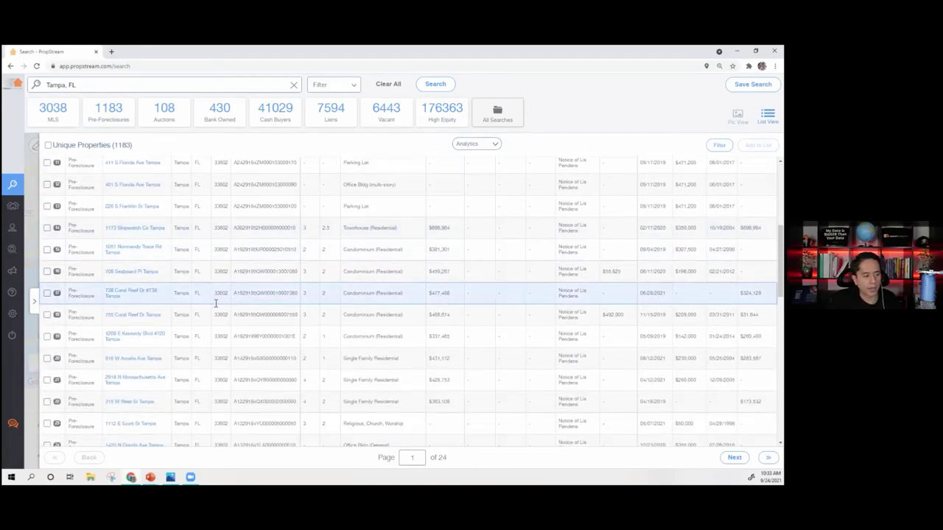
{"action": "scroll", "coordinate": [216, 302], "scroll_direction": "down", "scroll_amount": 10}
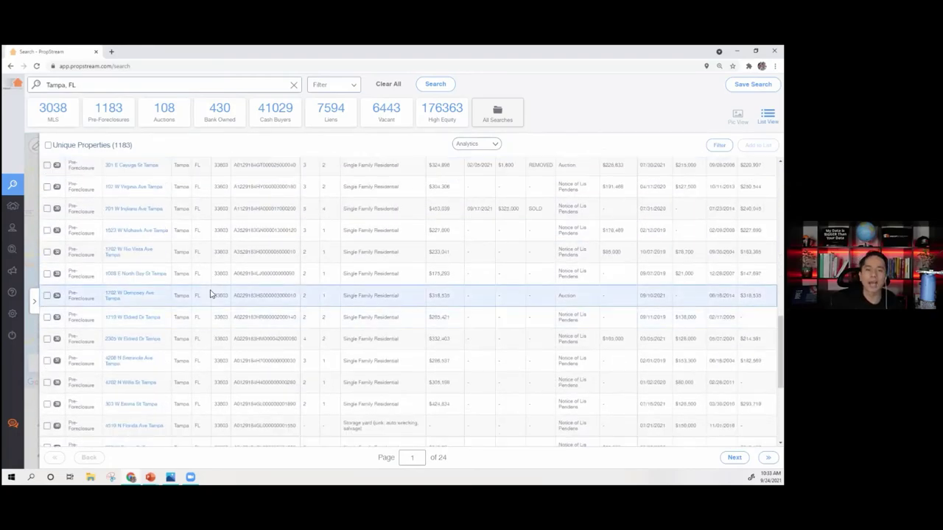
{"action": "scroll", "coordinate": [216, 308], "scroll_direction": "down", "scroll_amount": 3}
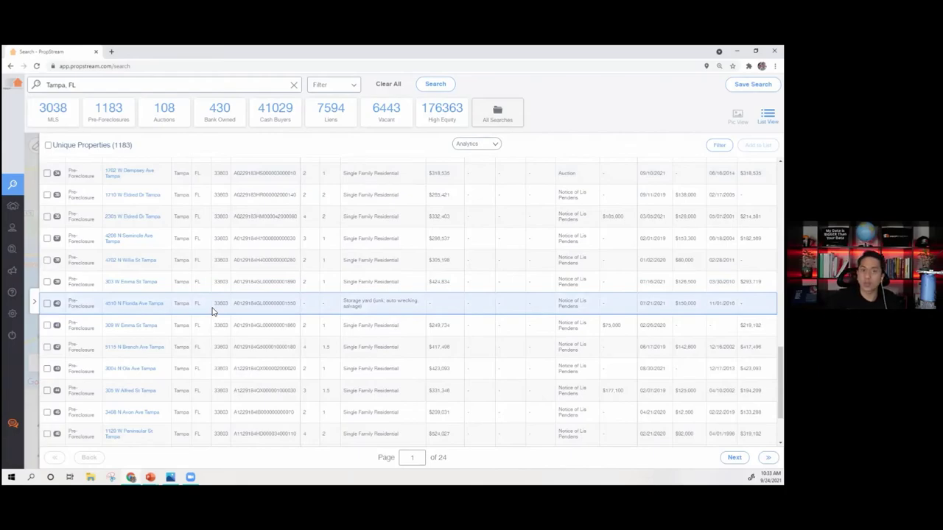
{"action": "scroll", "coordinate": [210, 228], "scroll_direction": "up", "scroll_amount": 5}
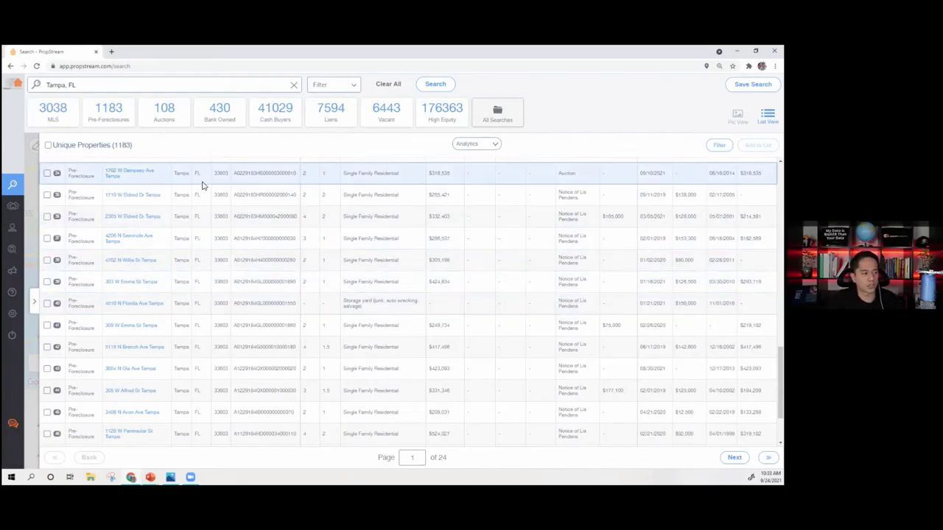
{"action": "scroll", "coordinate": [217, 224], "scroll_direction": "down", "scroll_amount": 7}
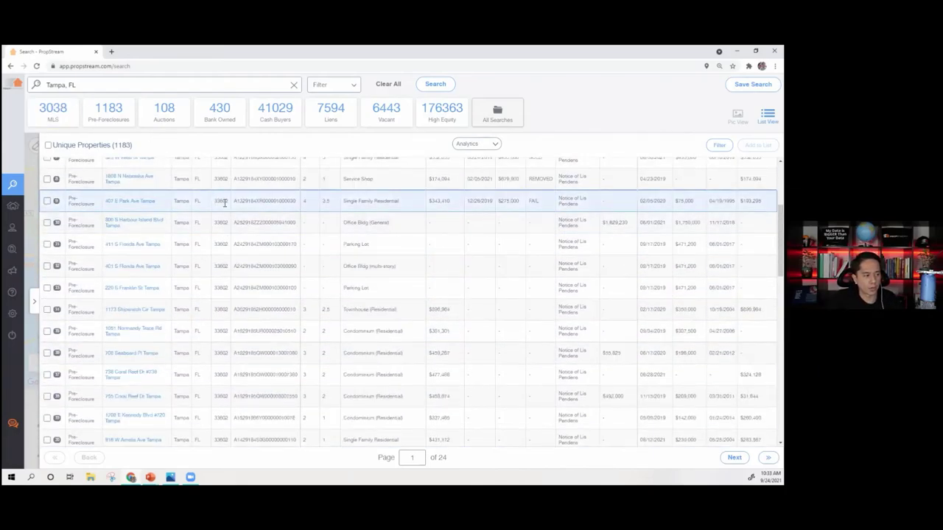
{"action": "scroll", "coordinate": [222, 208], "scroll_direction": "down", "scroll_amount": 10}
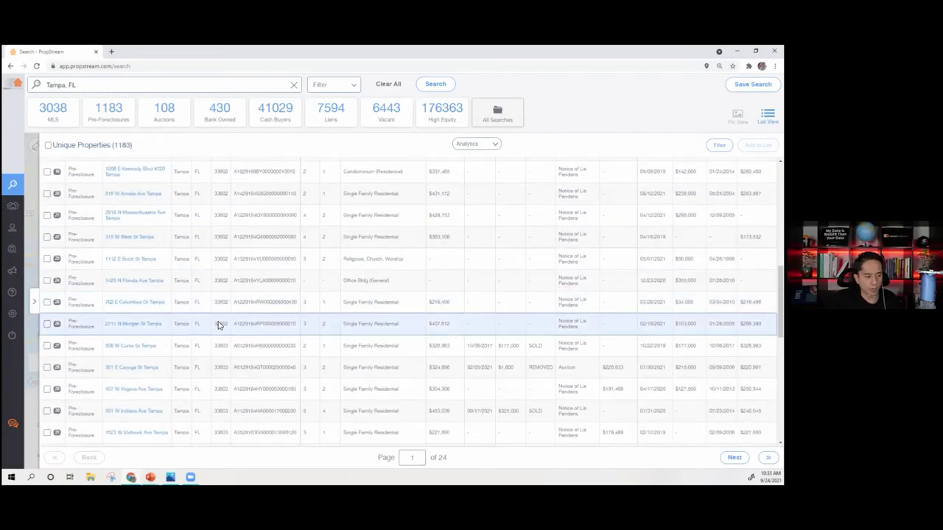
{"action": "scroll", "coordinate": [218, 341], "scroll_direction": "down", "scroll_amount": 3}
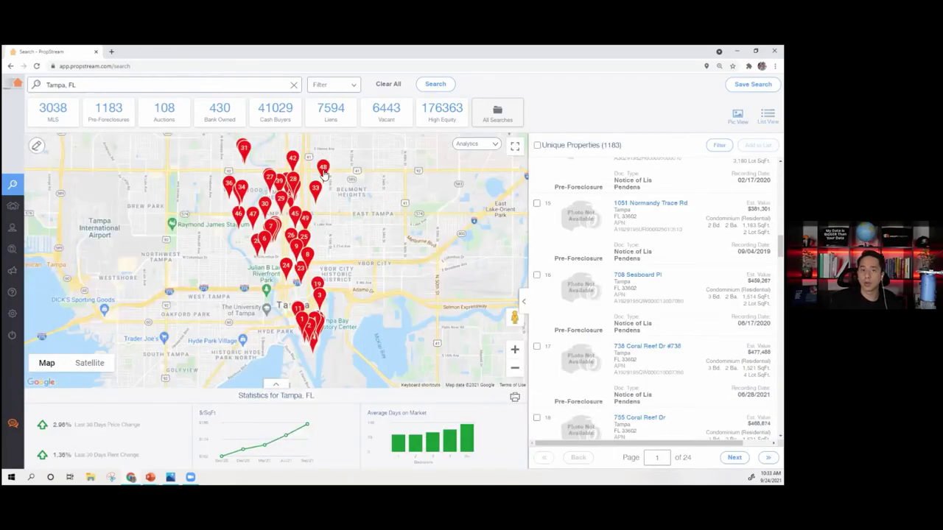
Clear the Tampa search and search the zip codes 33602 and 33603 together
{"action": "left_click", "coordinate": [385, 84]}
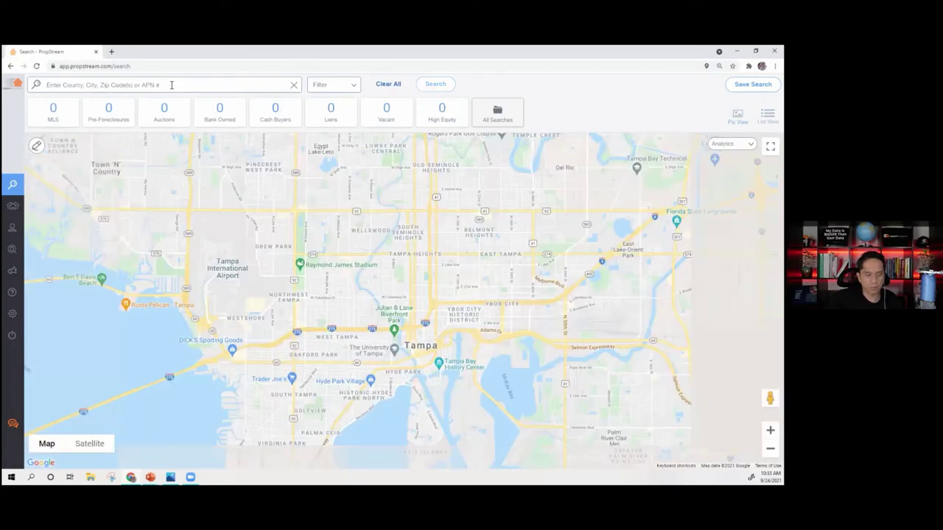
{"action": "left_click", "coordinate": [172, 85]}
{"action": "type", "text": "33602, 33603"}
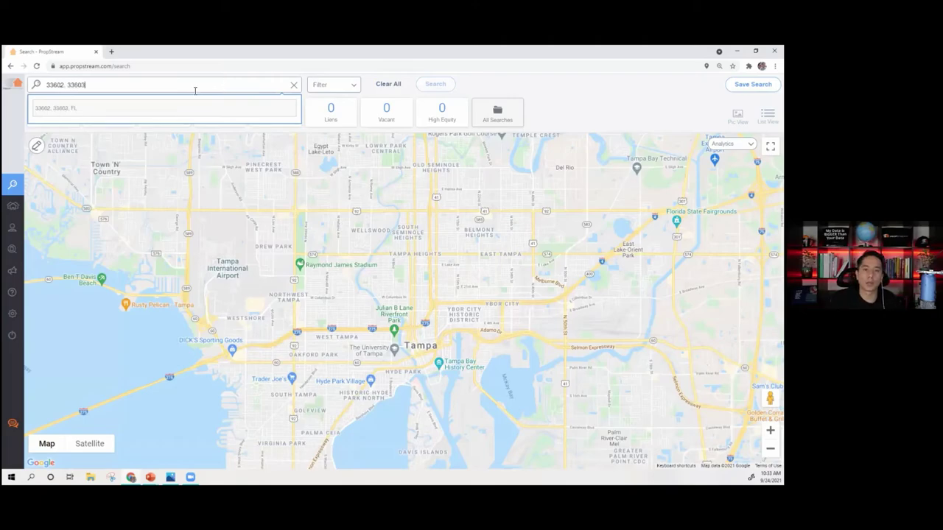
{"action": "left_click", "coordinate": [88, 108]}
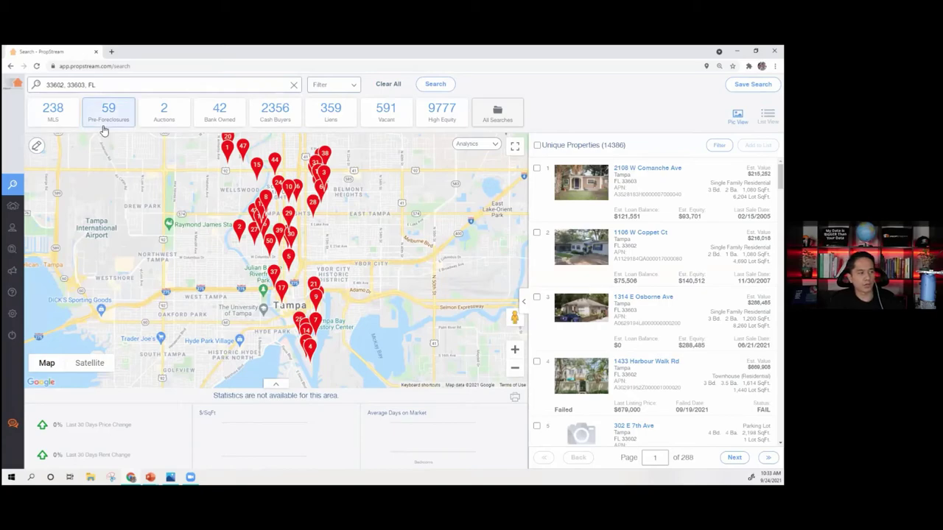
Check the filter options for the zip code search, clear it and search Tampa, FL again
{"action": "left_click", "coordinate": [344, 89]}
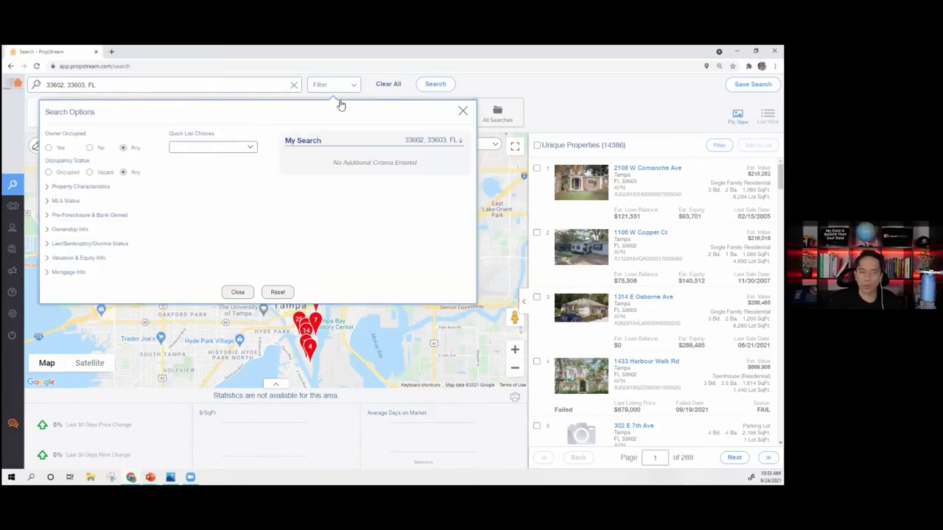
{"action": "left_click", "coordinate": [463, 111]}
{"action": "left_click", "coordinate": [384, 86]}
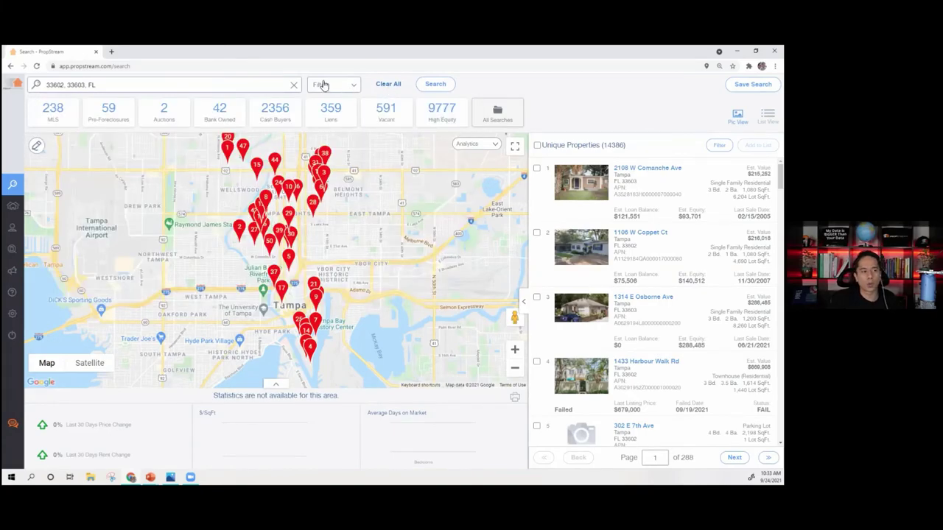
{"action": "left_click", "coordinate": [125, 144]}
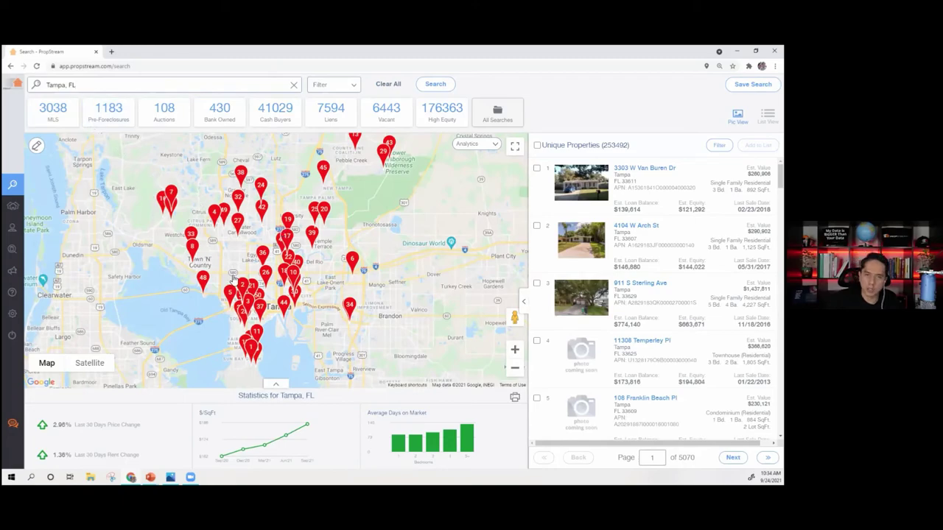
Select and deselect all Tampa search results, and open the saved properties under My Properties
{"action": "left_click", "coordinate": [537, 146]}
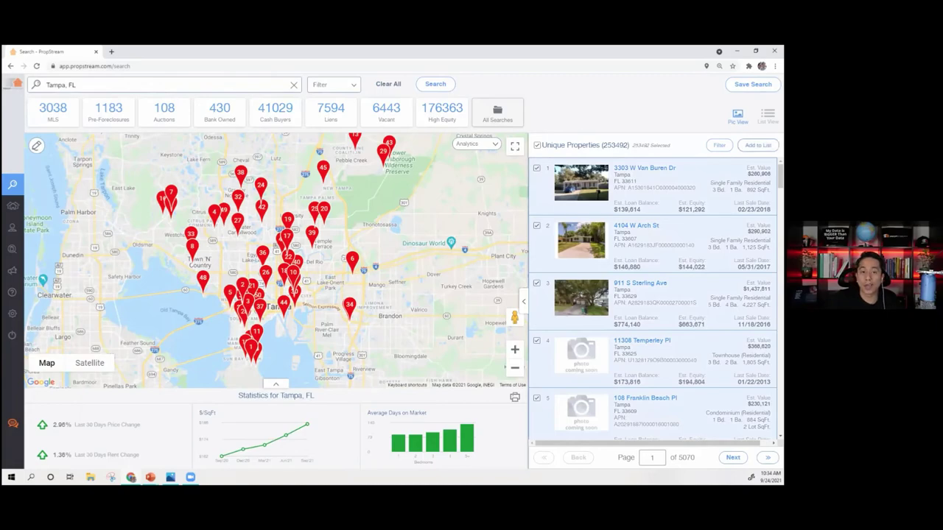
{"action": "left_click", "coordinate": [537, 146]}
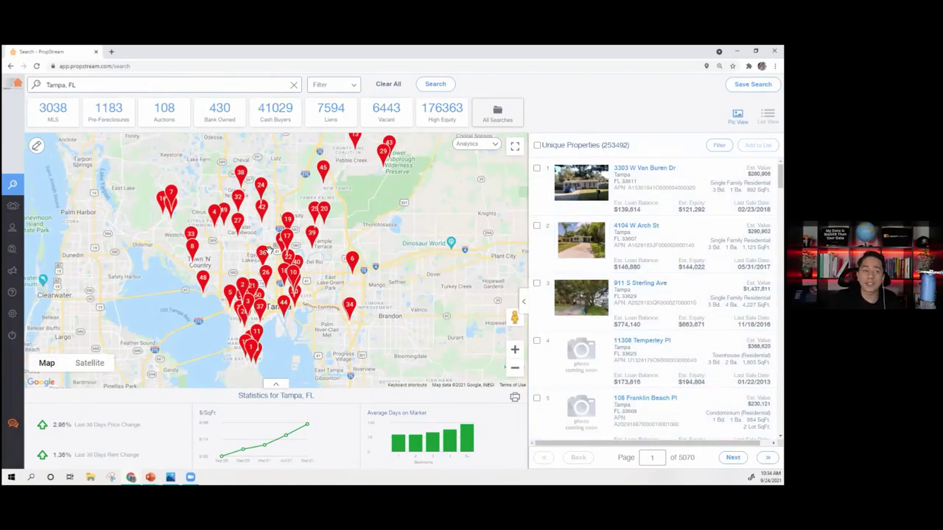
{"action": "mouse_move", "coordinate": [22, 207]}
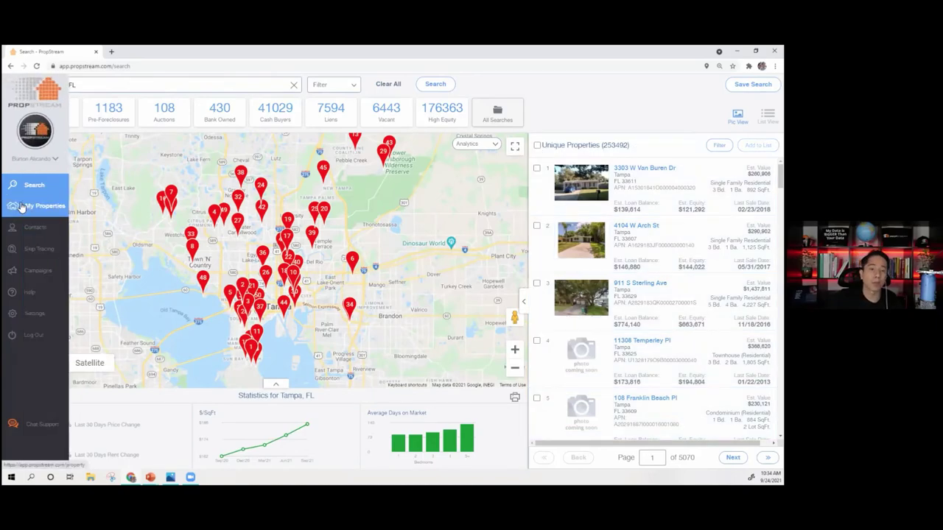
{"action": "left_click", "coordinate": [22, 207]}
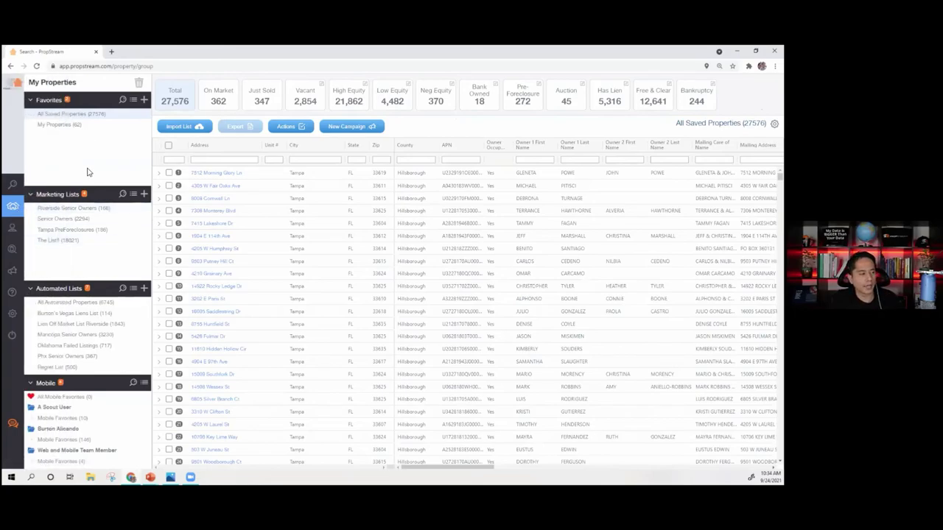
Look through the Tampa PreForeclosures and Riverside Senior Owners marketing lists and return to Tampa PreForeclosures
{"action": "left_click", "coordinate": [77, 232]}
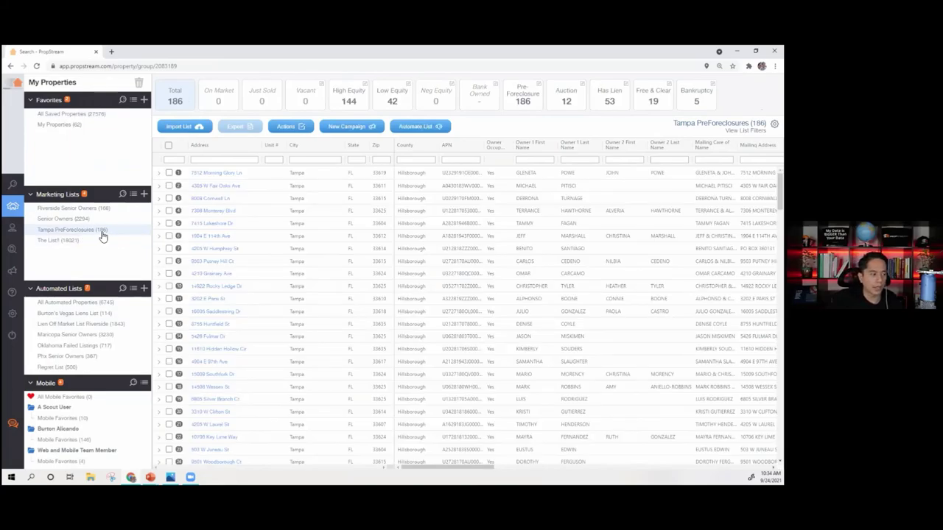
{"action": "scroll", "coordinate": [212, 180], "scroll_direction": "down", "scroll_amount": 1}
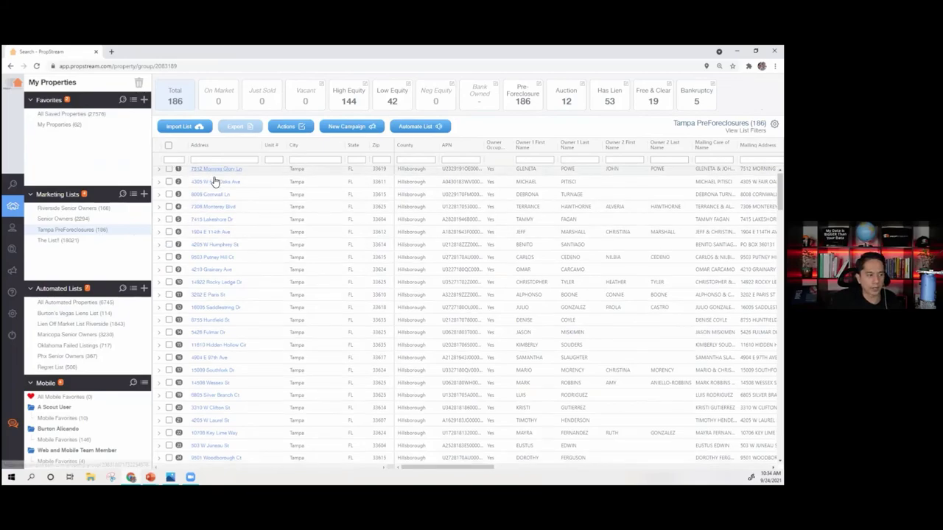
{"action": "scroll", "coordinate": [219, 195], "scroll_direction": "down", "scroll_amount": 5}
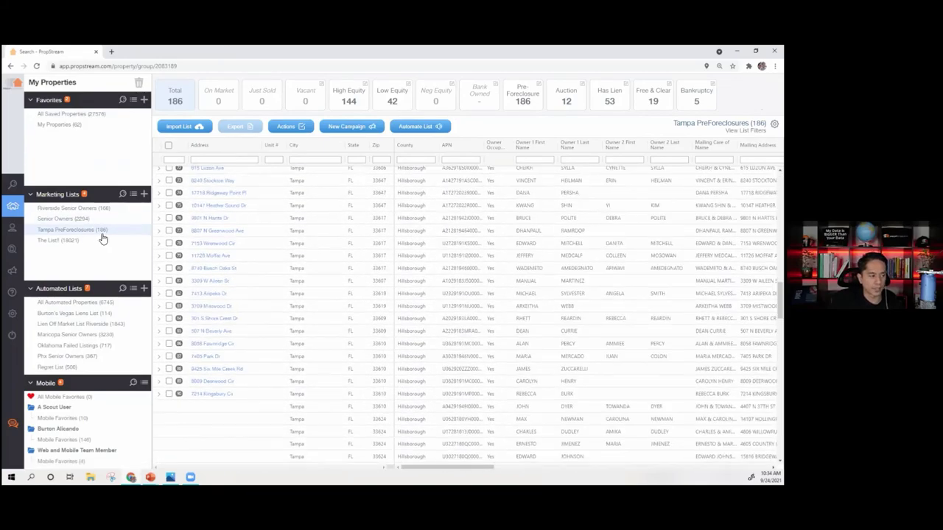
{"action": "left_click", "coordinate": [101, 233]}
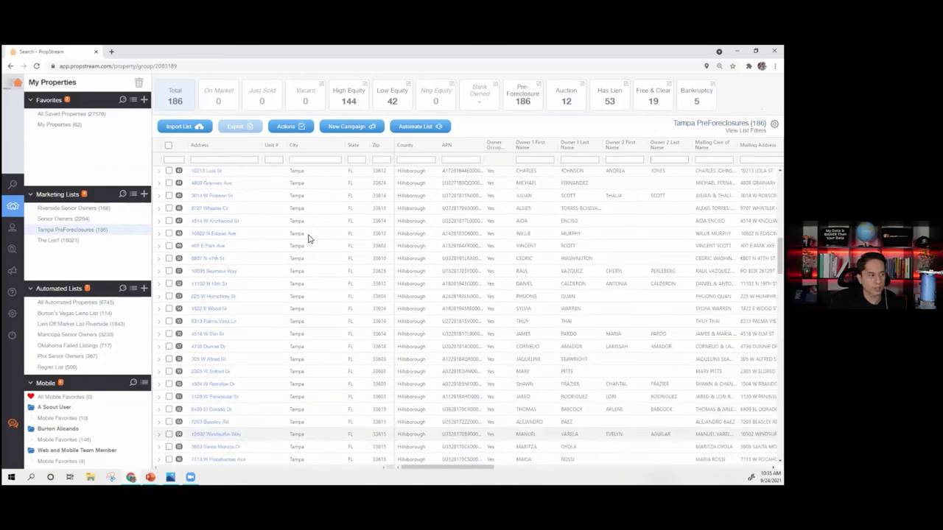
{"action": "left_click", "coordinate": [103, 209]}
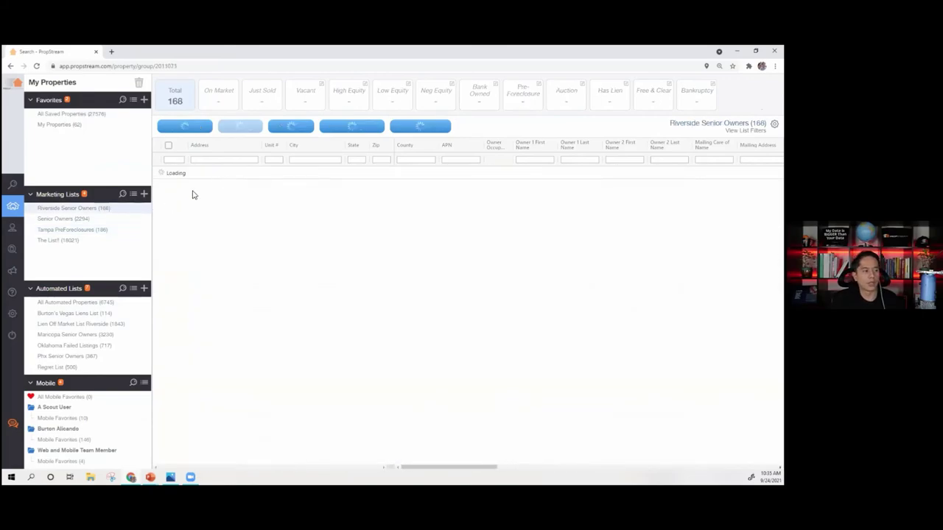
{"action": "left_click", "coordinate": [96, 234]}
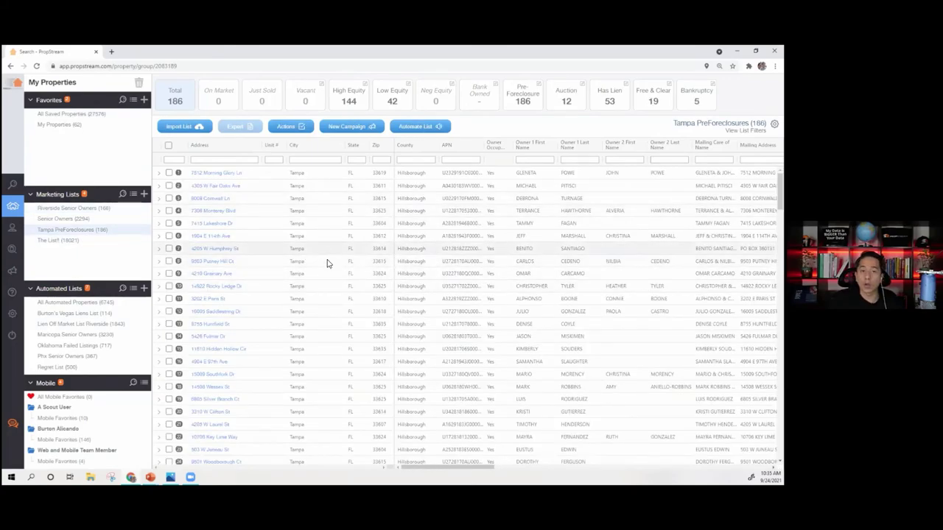
Select all properties in the Tampa PreForeclosures marketing list
{"action": "left_click", "coordinate": [169, 172]}
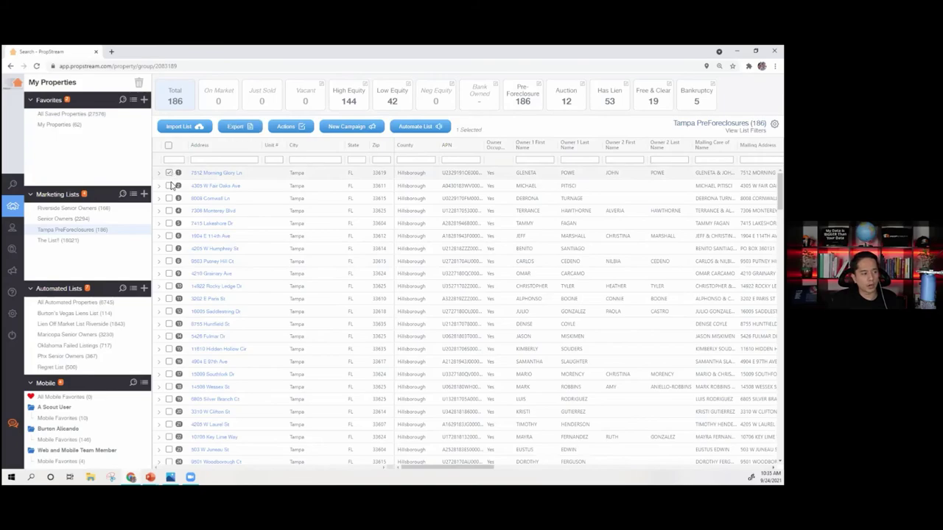
{"action": "left_click", "coordinate": [169, 185]}
{"action": "left_click", "coordinate": [169, 146]}
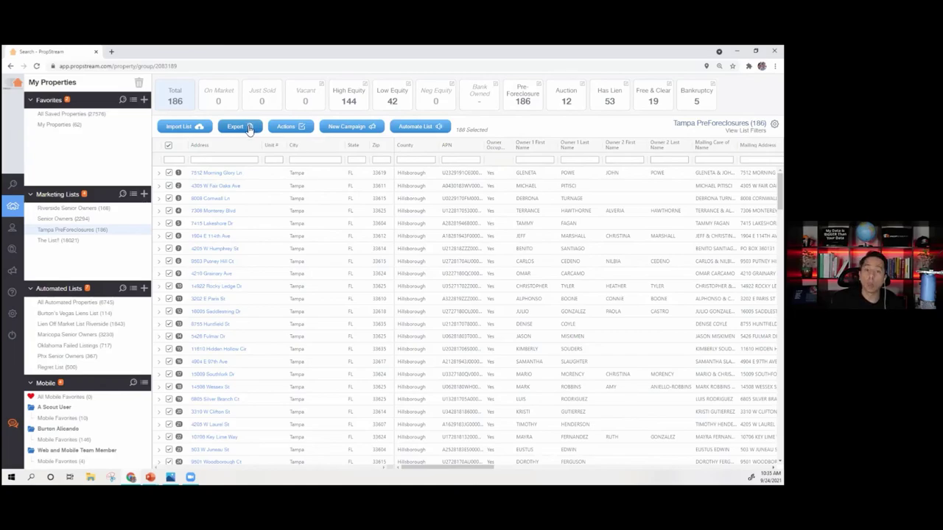
View the selected Tampa PreForeclosures properties on a map and check the other actions available for them, including CSV export
{"action": "left_click", "coordinate": [277, 126]}
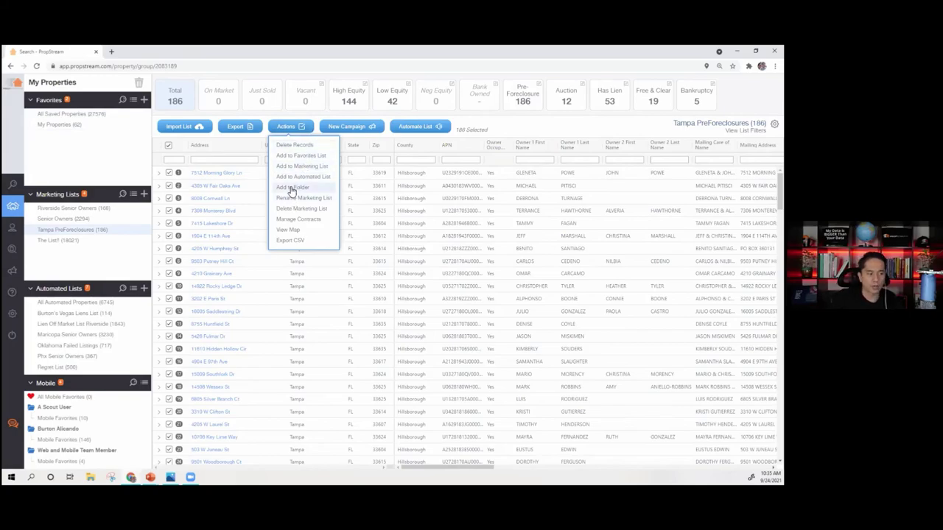
{"action": "left_click", "coordinate": [294, 231]}
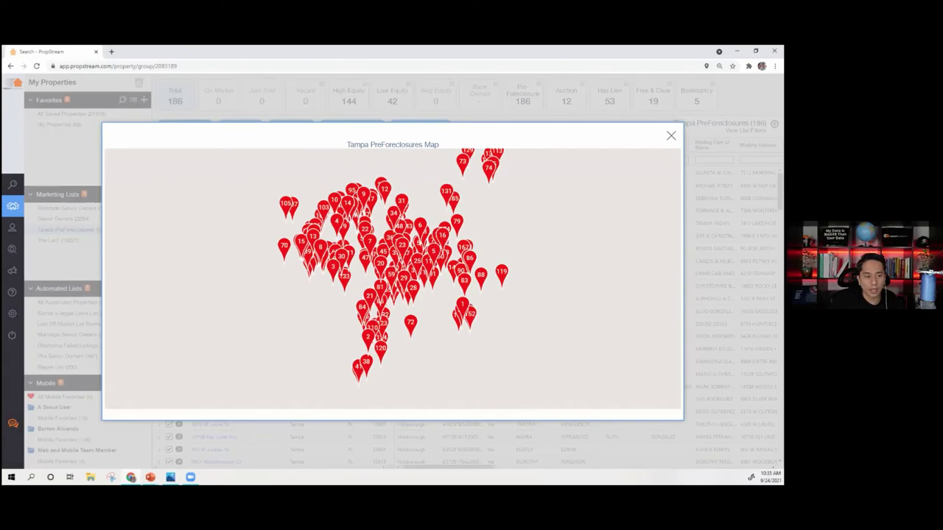
{"action": "key", "text": "Escape"}
{"action": "left_click", "coordinate": [291, 128]}
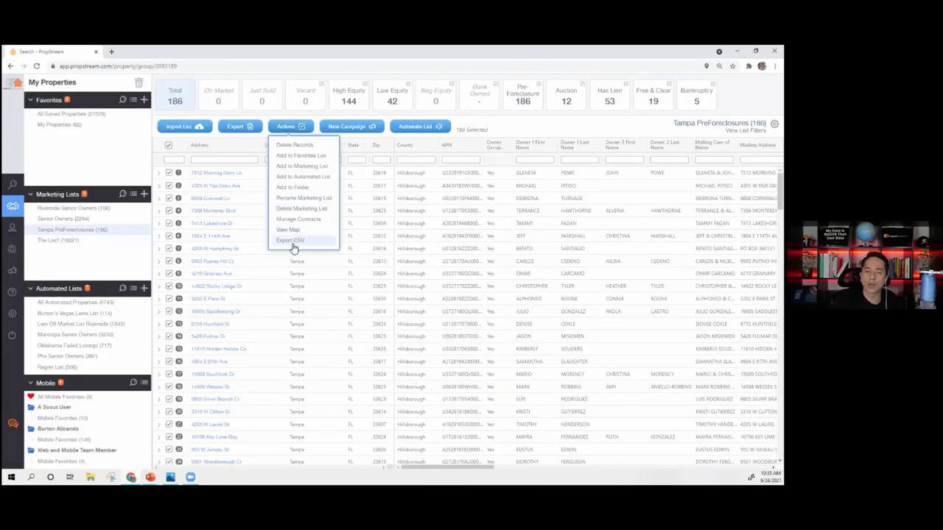
{"action": "left_click", "coordinate": [591, 127]}
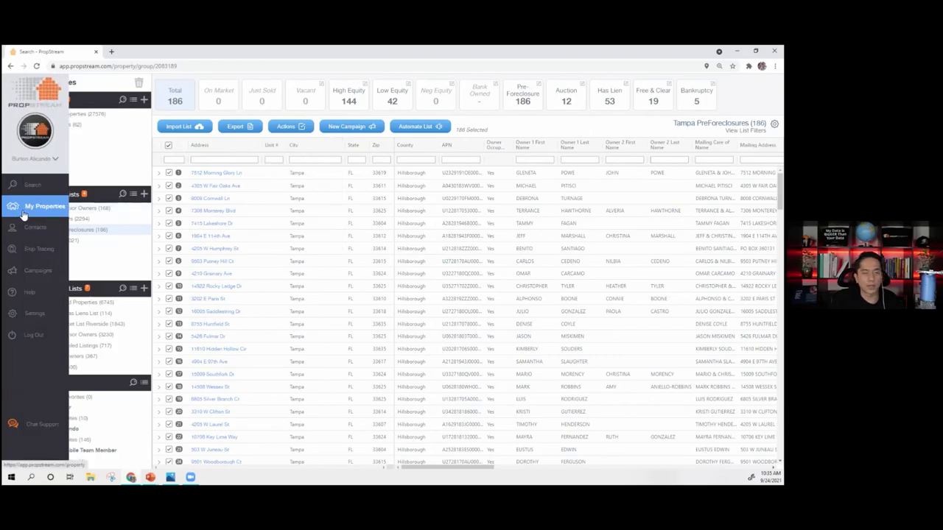